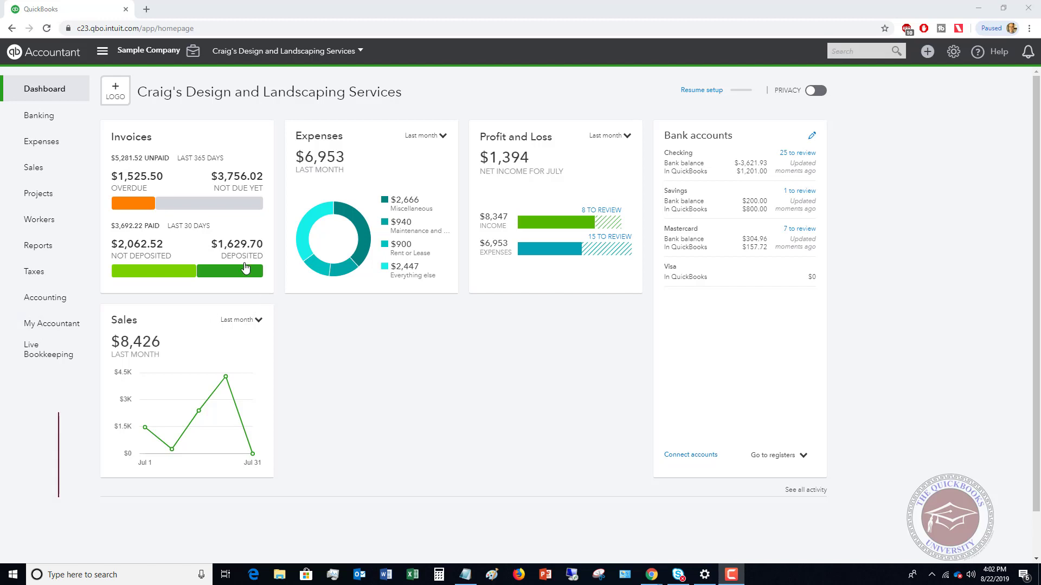
Step: Open the Reports list and toggle the Profit and Loss star off and back on as a favorite
{"action": "left_click", "coordinate": [37, 247]}
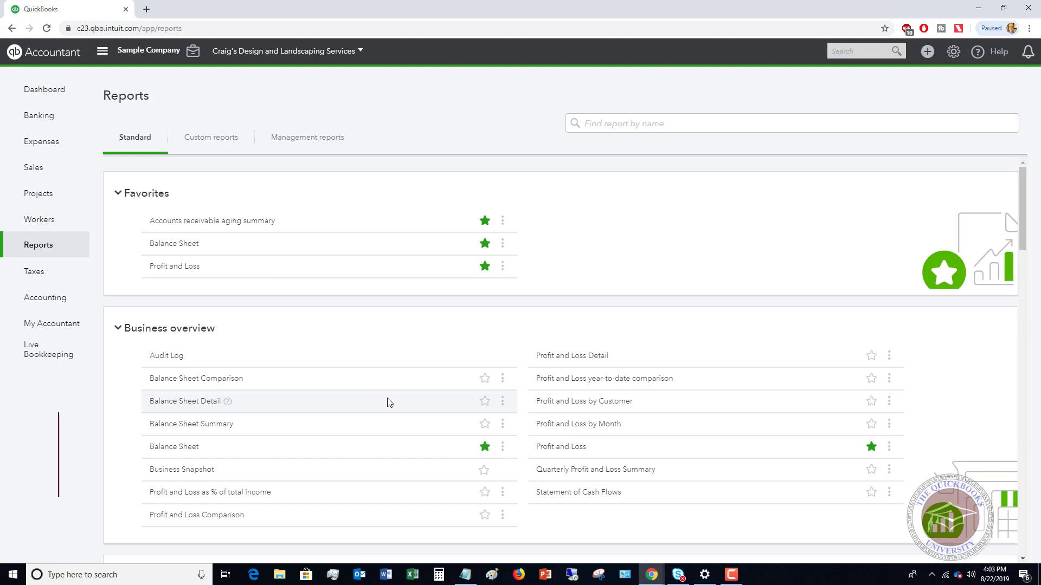
{"action": "scroll", "coordinate": [387, 402], "scroll_direction": "down", "scroll_amount": 3}
{"action": "scroll", "coordinate": [325, 399], "scroll_direction": "up", "scroll_amount": 3}
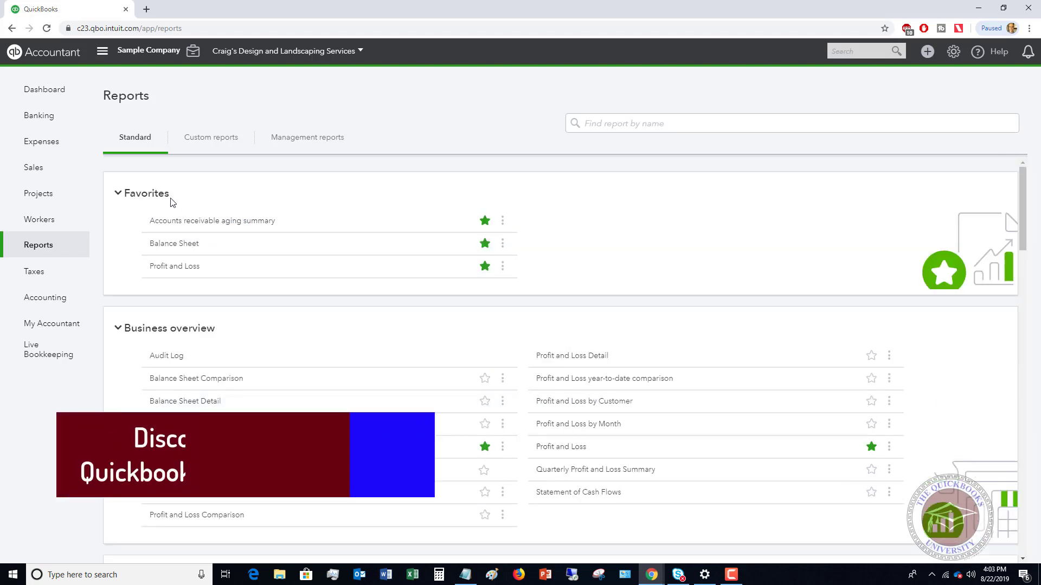
{"action": "left_click", "coordinate": [485, 267]}
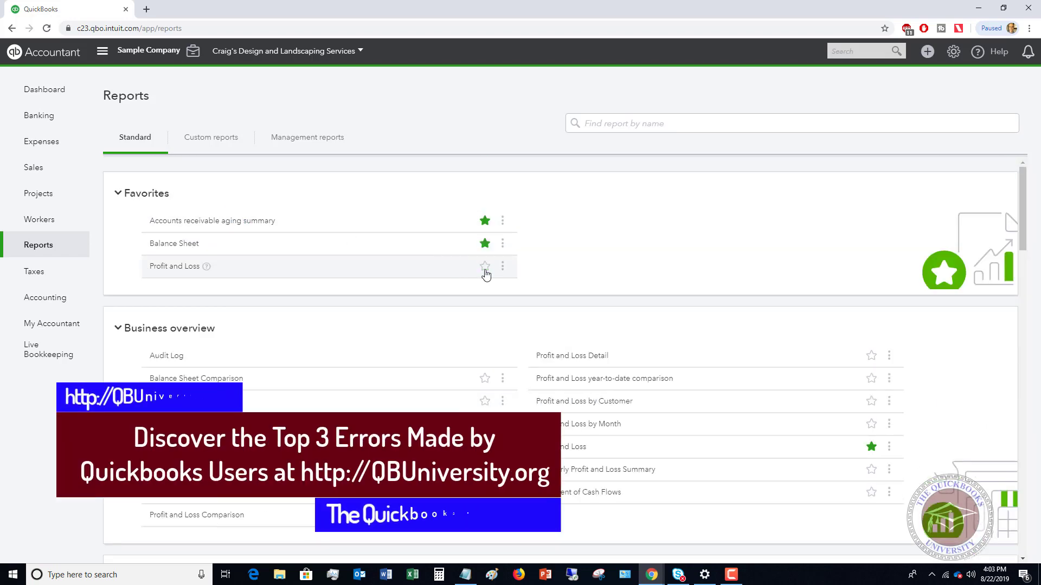
{"action": "left_click", "coordinate": [484, 267]}
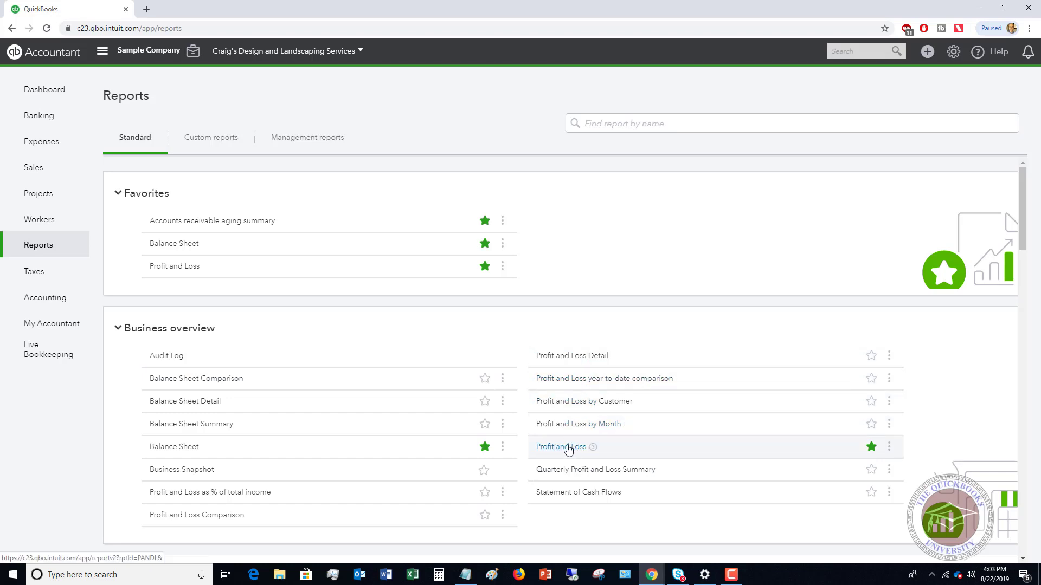
Step: Open Profit and Loss and pick July 31, 2019 as the end date for a custom period
{"action": "left_click", "coordinate": [191, 269]}
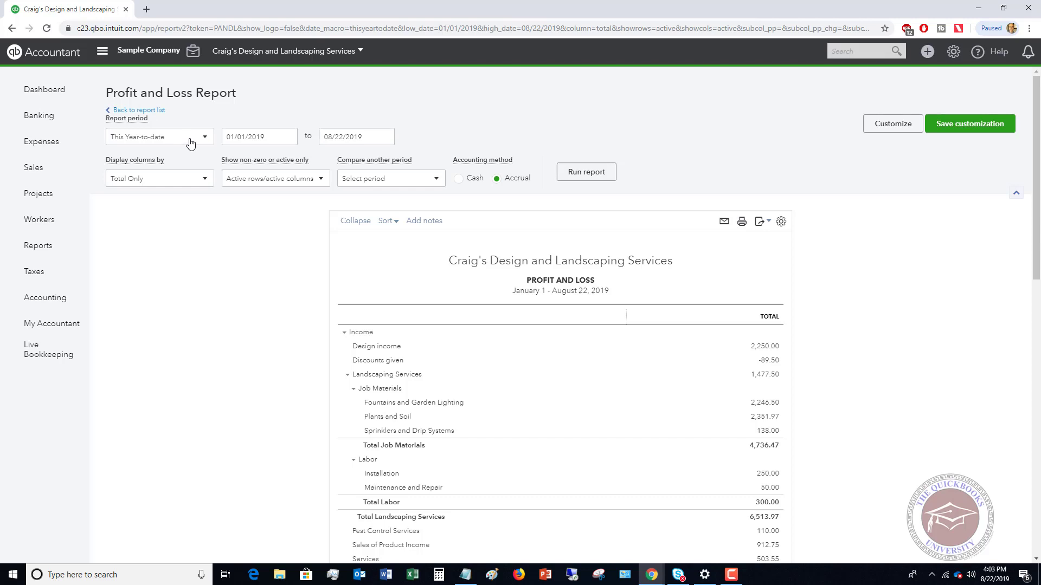
{"action": "left_click", "coordinate": [383, 139]}
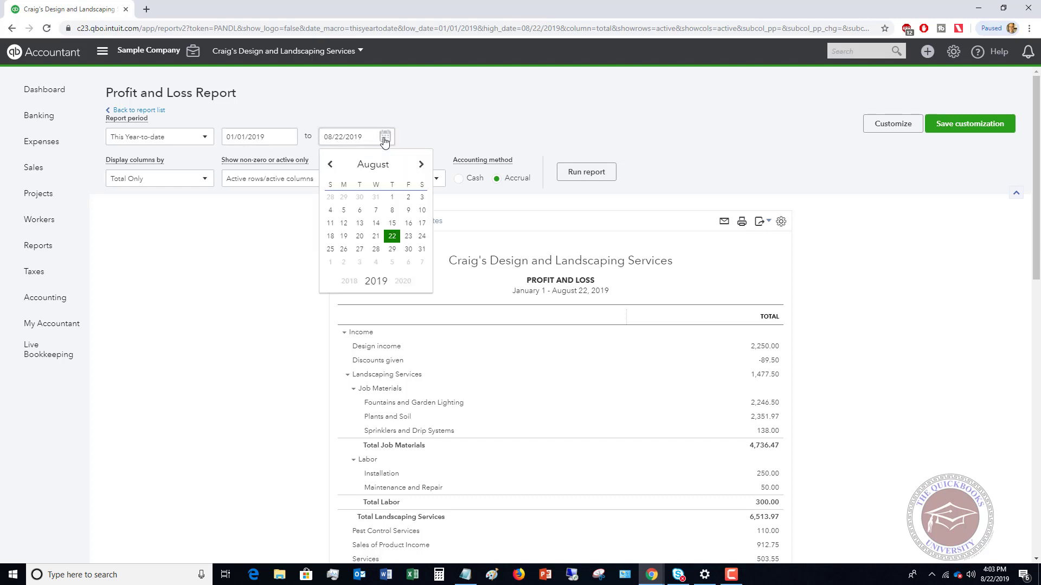
{"action": "left_click", "coordinate": [375, 198]}
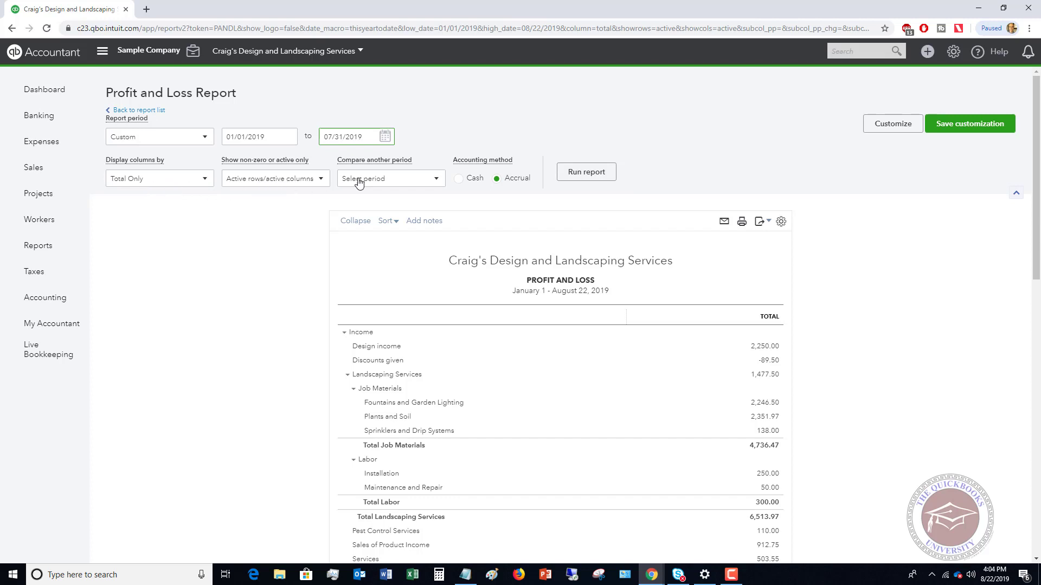
Step: Add a Previous year (PY) comparison under Compare another period
{"action": "left_click", "coordinate": [386, 183]}
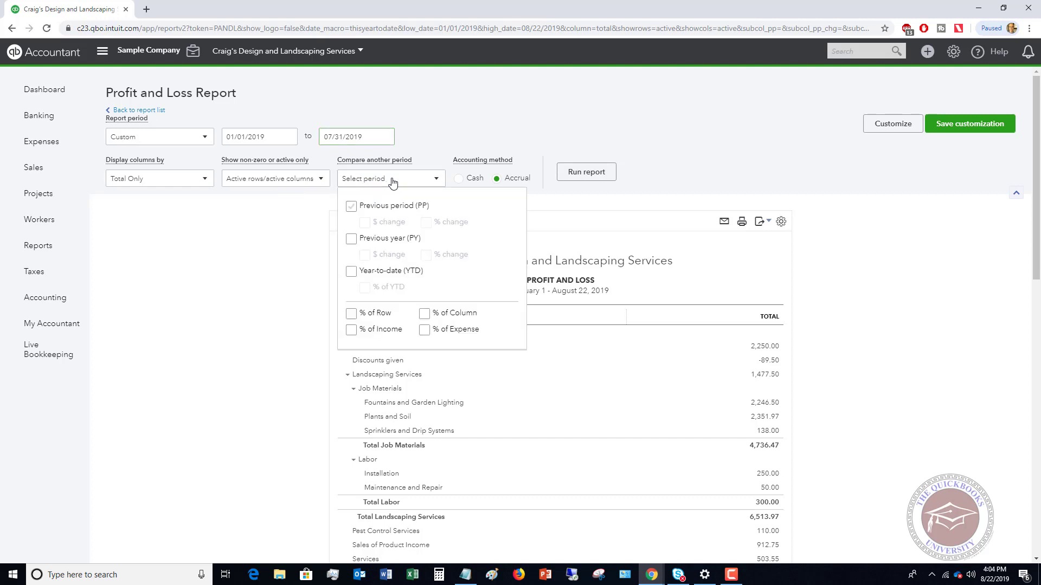
{"action": "left_click", "coordinate": [352, 239]}
{"action": "left_click", "coordinate": [288, 230]}
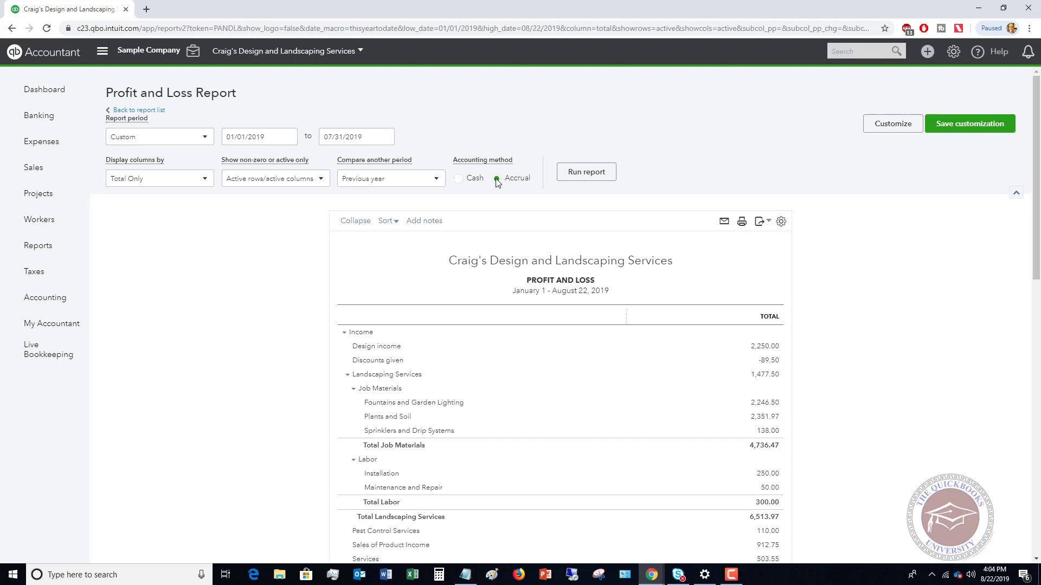
Step: Rerun the report with the comparison and collapse Income and Cost of Goods Sold to totals
{"action": "left_click", "coordinate": [604, 173]}
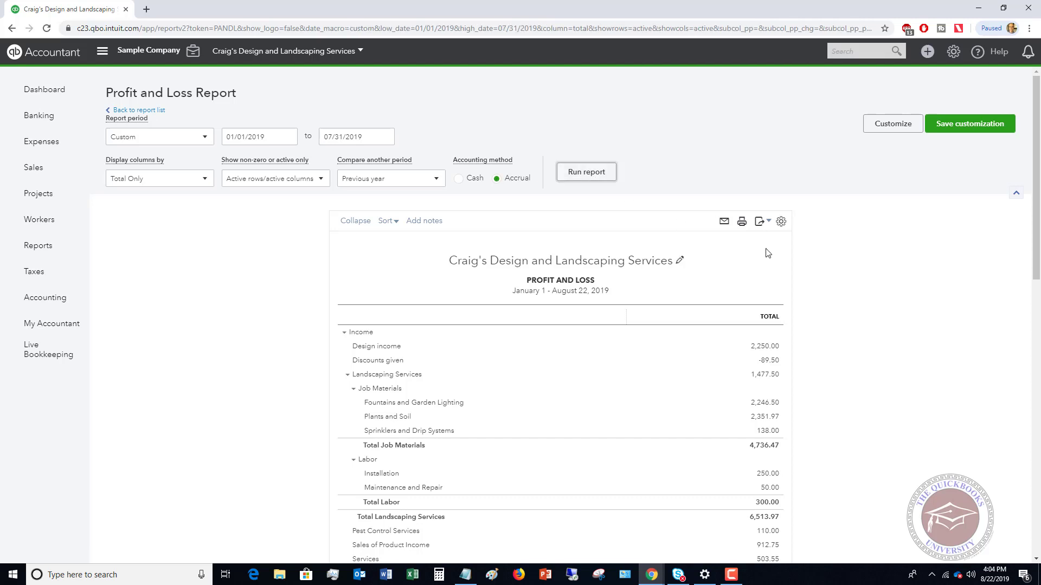
{"action": "scroll", "coordinate": [705, 228], "scroll_direction": "down", "scroll_amount": 2}
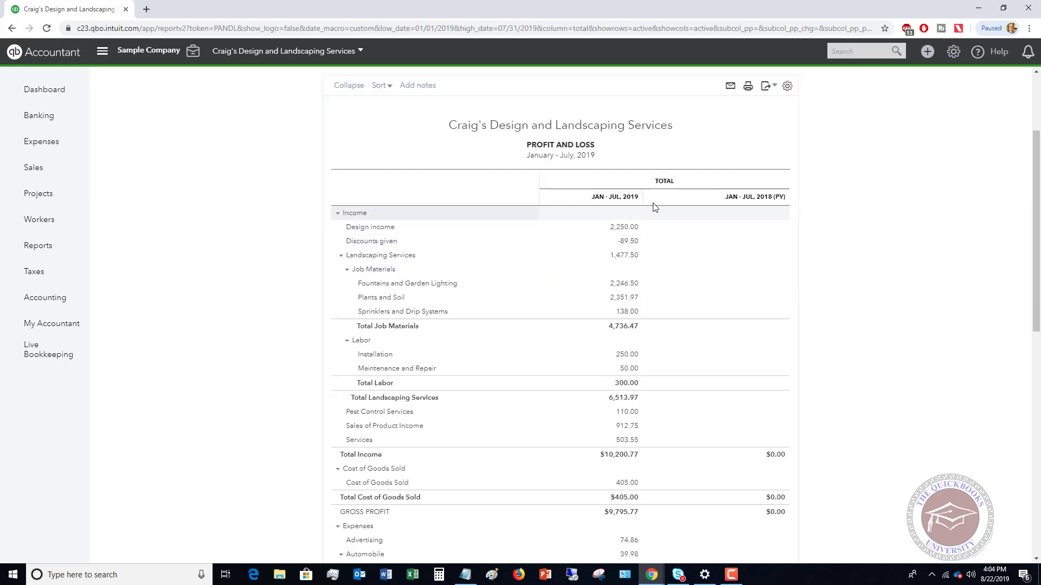
{"action": "left_click", "coordinate": [338, 214]}
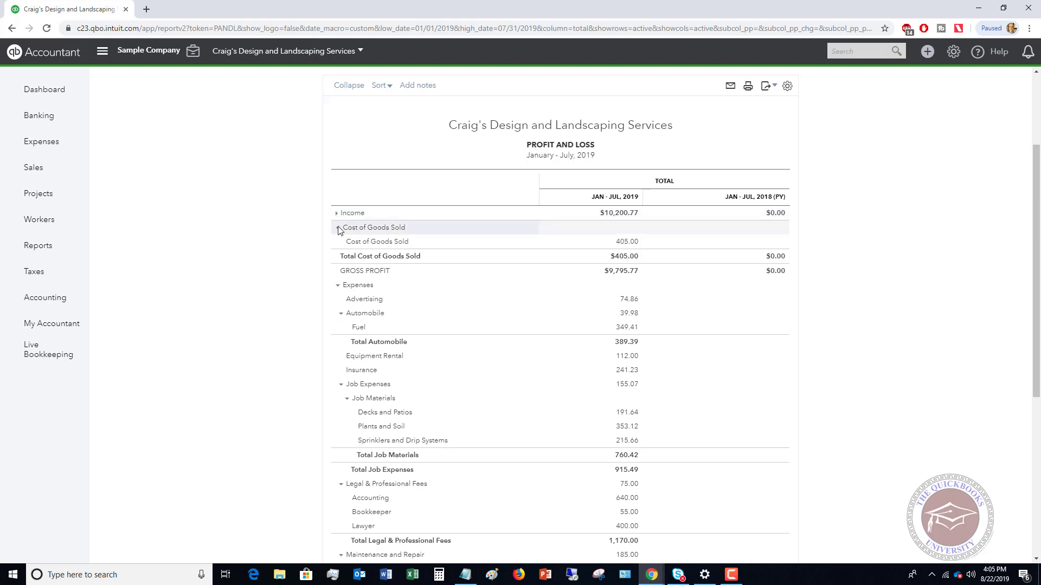
{"action": "left_click", "coordinate": [338, 228]}
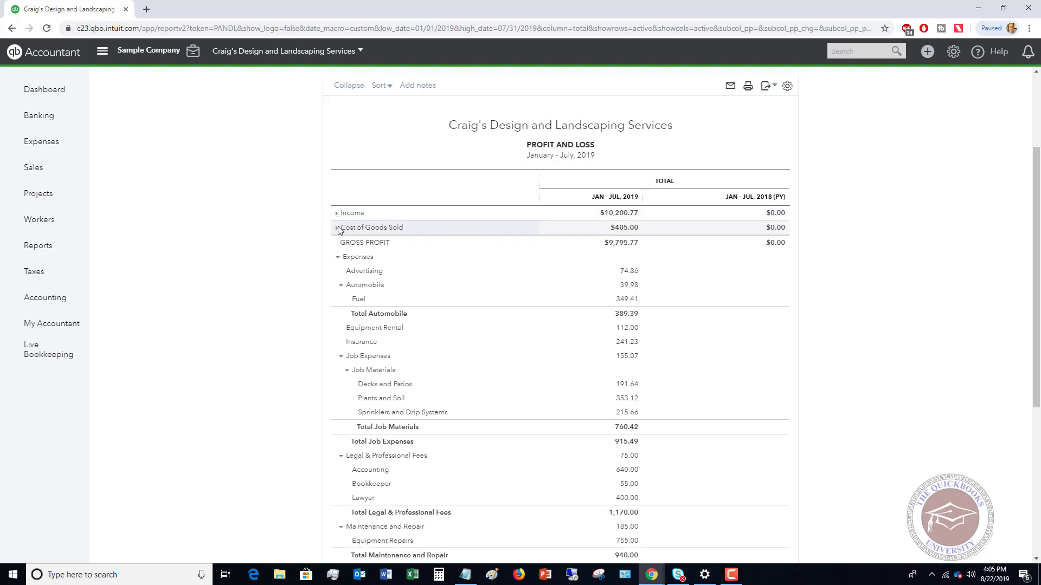
Step: Collapse Automobile, Job Materials, Legal & Professional Fees and Maintenance and Repair into single rows
{"action": "left_click", "coordinate": [341, 287]}
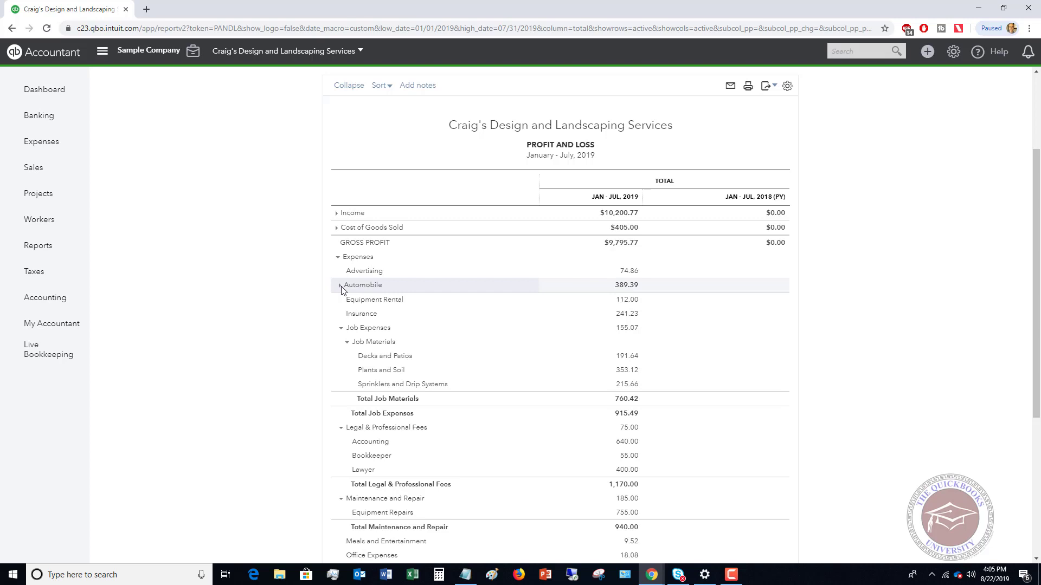
{"action": "left_click", "coordinate": [347, 342]}
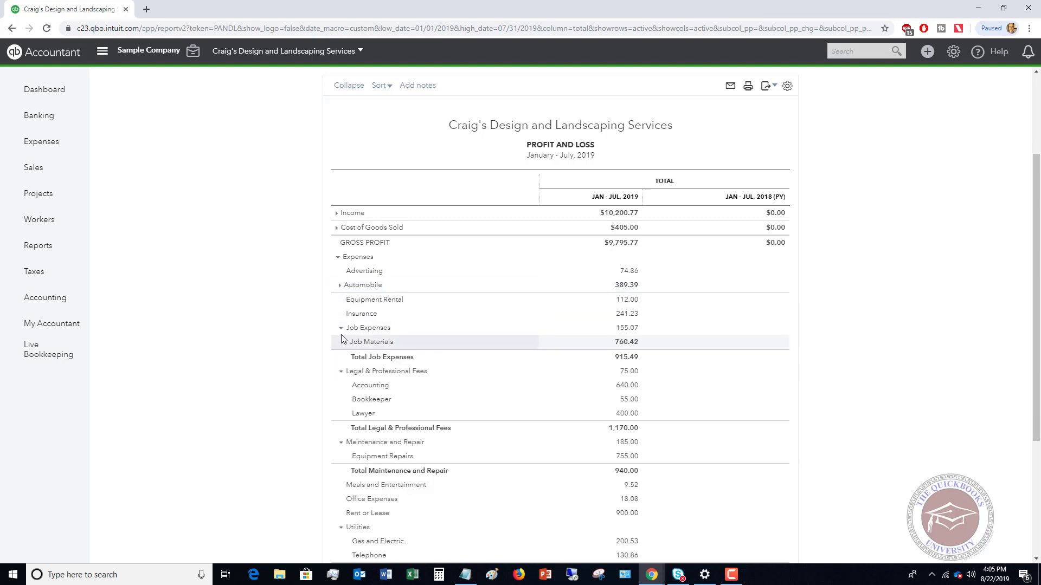
{"action": "left_click", "coordinate": [341, 371]}
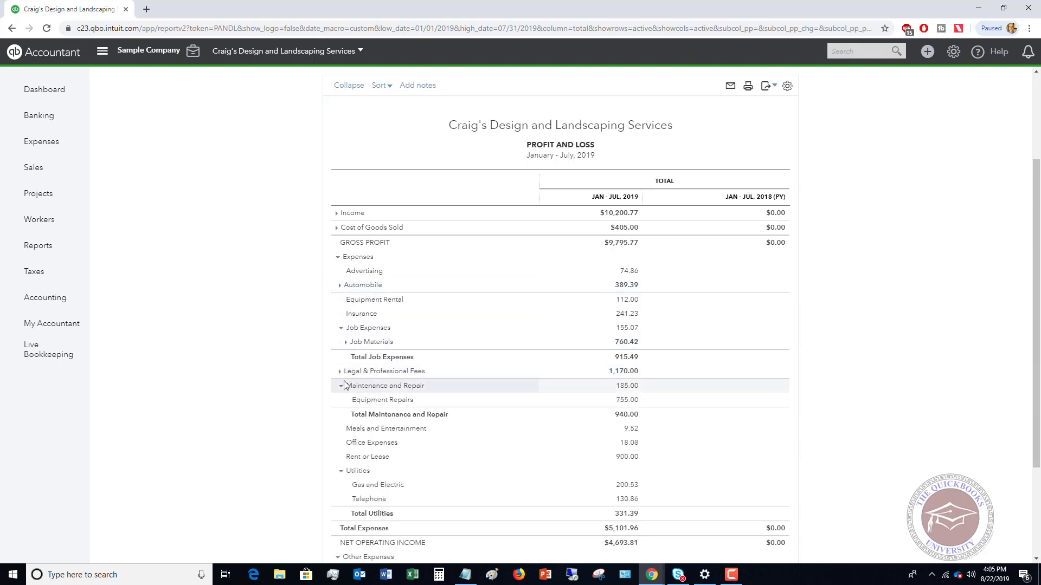
{"action": "left_click", "coordinate": [340, 387]}
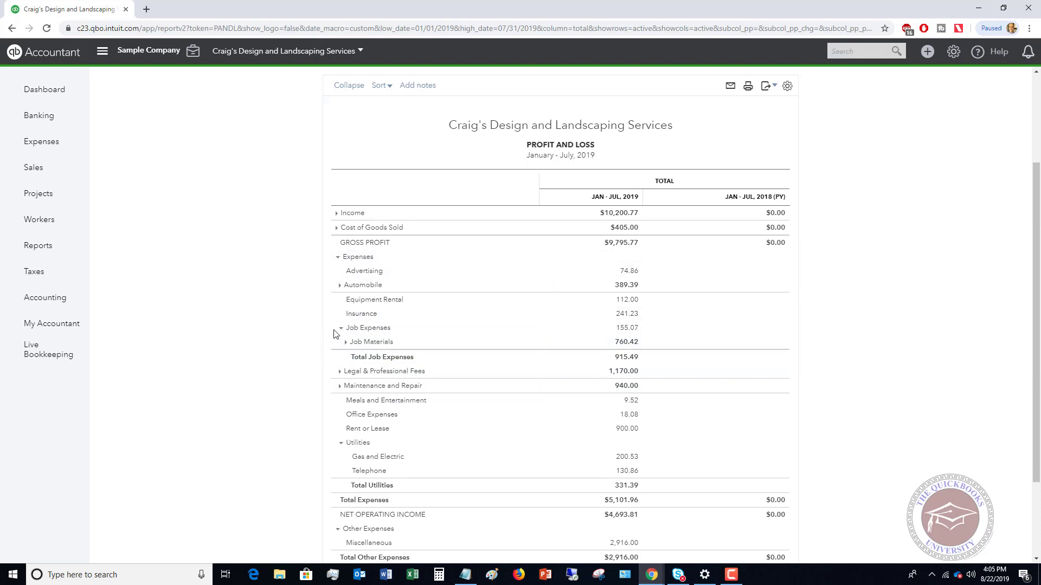
{"action": "left_click", "coordinate": [340, 286]}
{"action": "scroll", "coordinate": [466, 293], "scroll_direction": "up", "scroll_amount": 3}
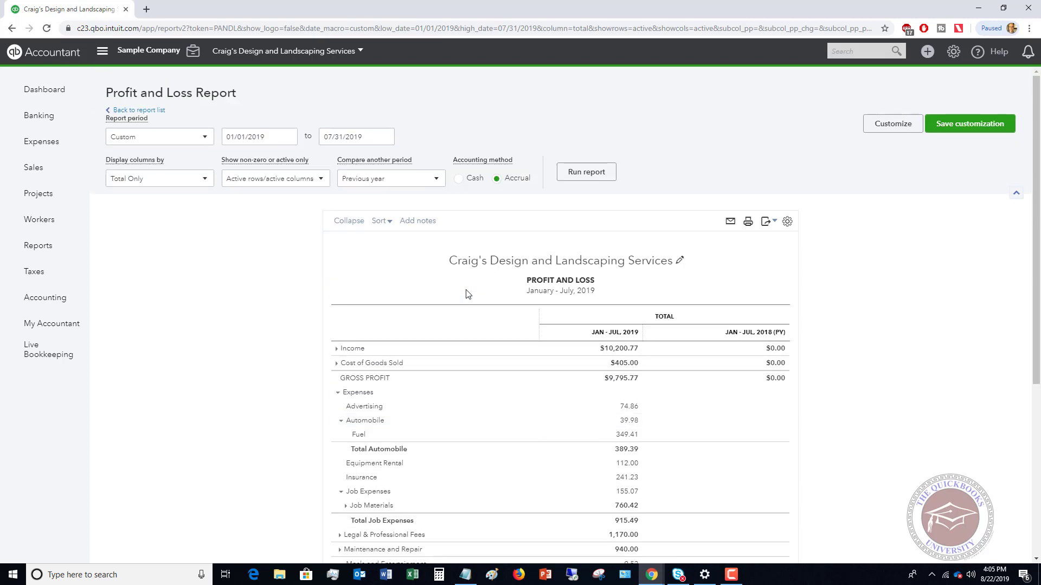
{"action": "left_click", "coordinate": [347, 222]}
{"action": "scroll", "coordinate": [347, 225], "scroll_direction": "down", "scroll_amount": 2}
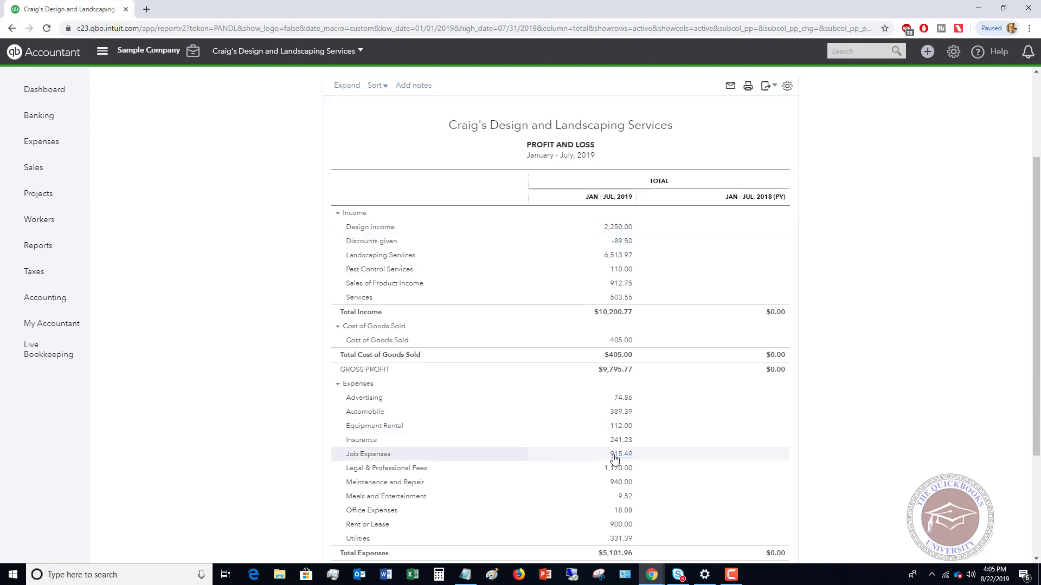
{"action": "scroll", "coordinate": [624, 444], "scroll_direction": "down", "scroll_amount": 3}
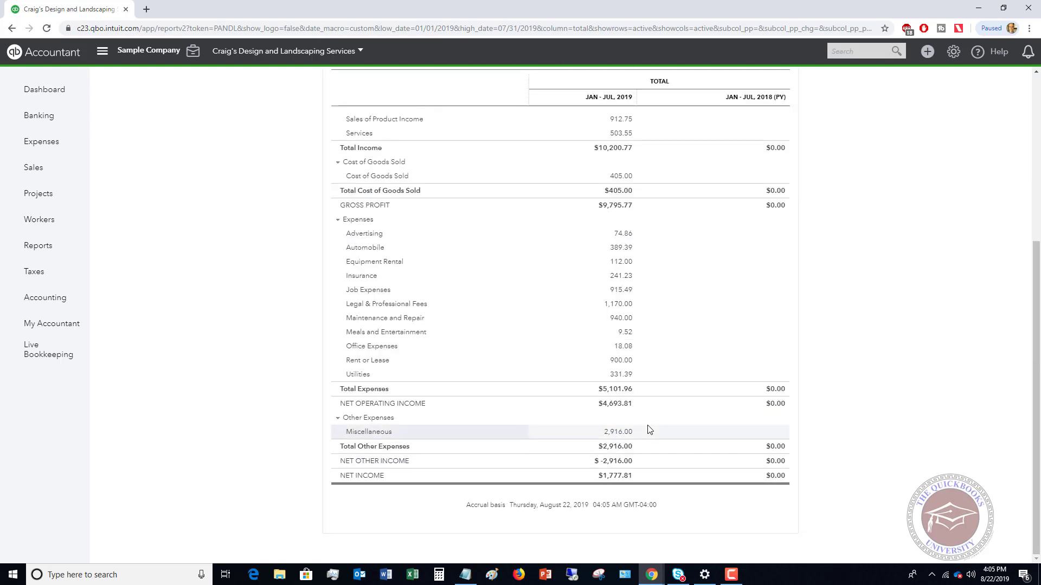
{"action": "scroll", "coordinate": [648, 430], "scroll_direction": "up", "scroll_amount": 3}
{"action": "scroll", "coordinate": [649, 429], "scroll_direction": "up", "scroll_amount": 1}
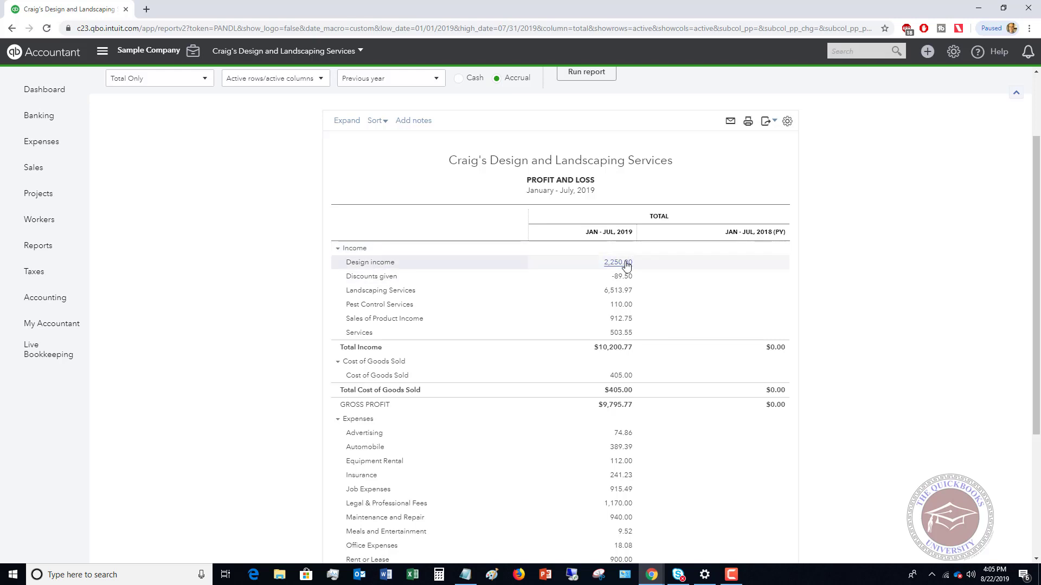
{"action": "scroll", "coordinate": [623, 266], "scroll_direction": "down", "scroll_amount": 4}
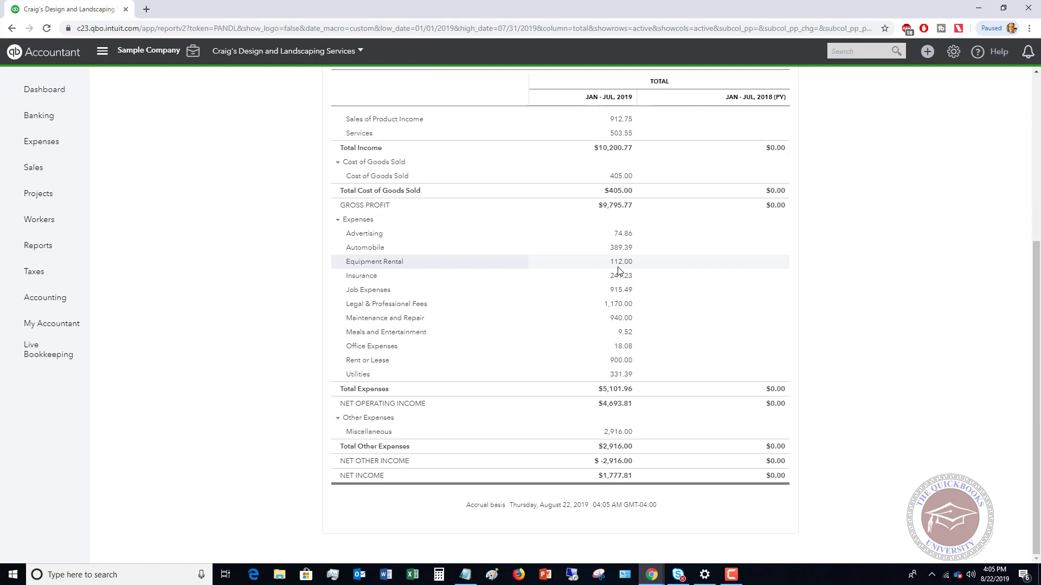
{"action": "scroll", "coordinate": [618, 269], "scroll_direction": "up", "scroll_amount": 5}
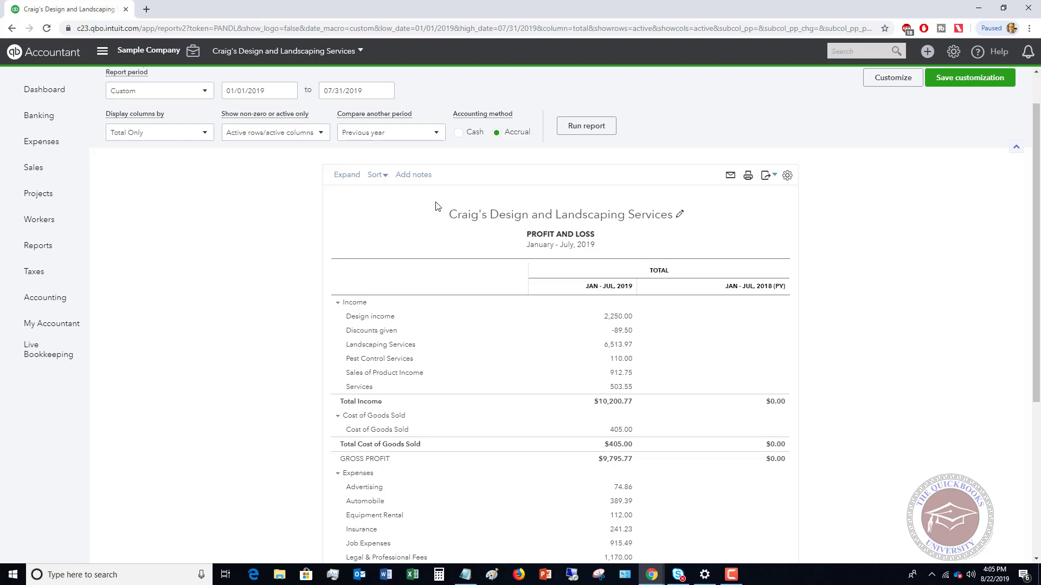
Step: Replace the Previous year (PY) comparison with % of Income columns
{"action": "left_click", "coordinate": [394, 134]}
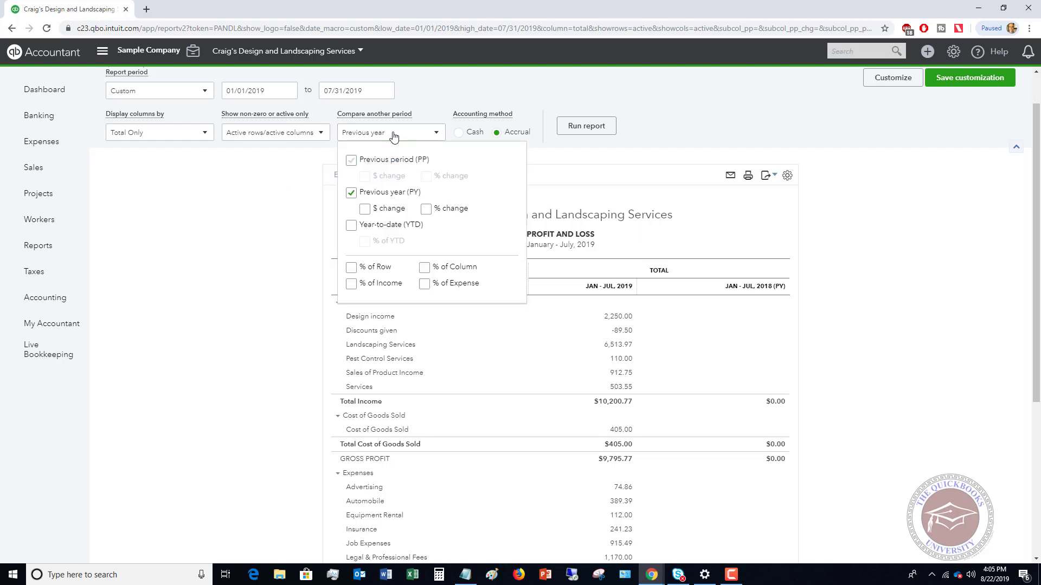
{"action": "left_click", "coordinate": [351, 194]}
{"action": "left_click", "coordinate": [351, 284]}
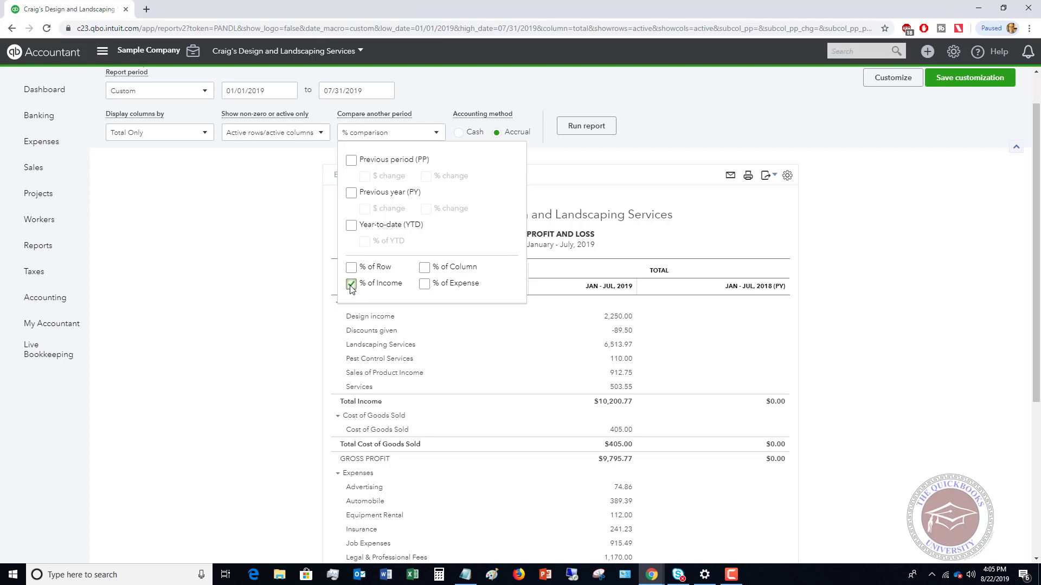
{"action": "scroll", "coordinate": [236, 206], "scroll_direction": "down", "scroll_amount": 2}
{"action": "scroll", "coordinate": [236, 206], "scroll_direction": "up", "scroll_amount": 3}
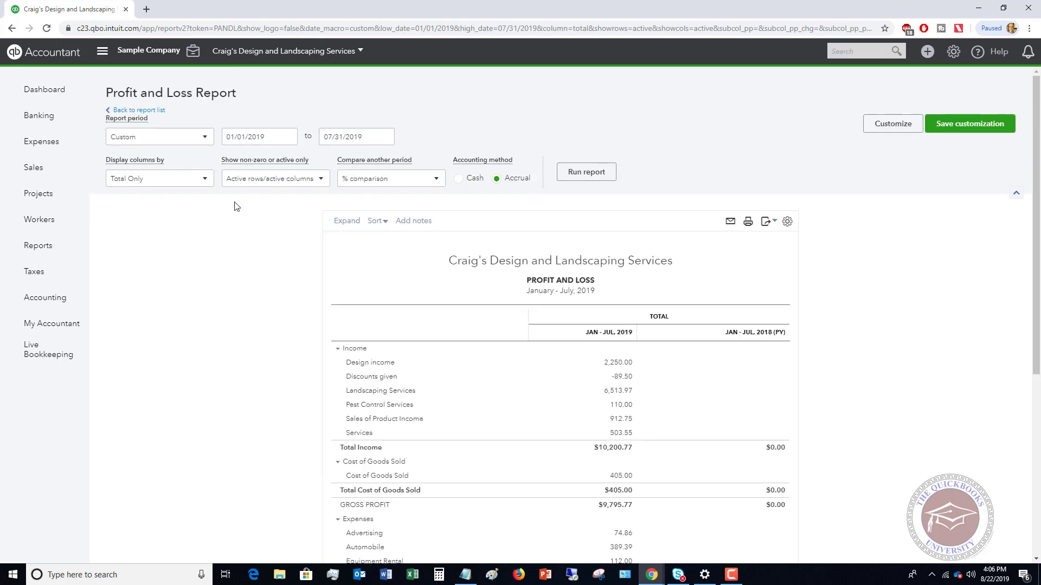
Step: Display columns by Months and rerun the report
{"action": "left_click", "coordinate": [146, 184]}
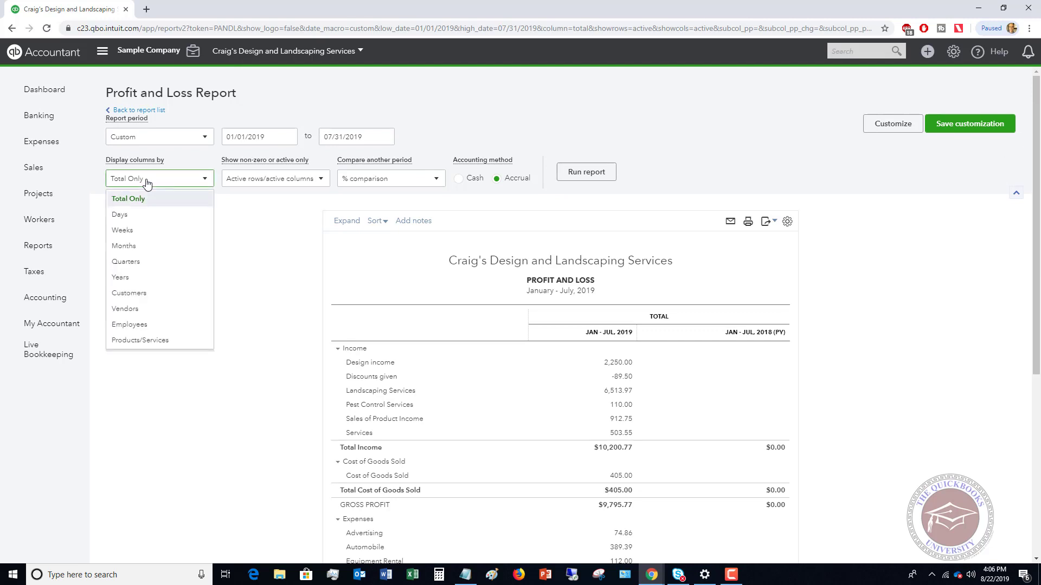
{"action": "left_click", "coordinate": [134, 248]}
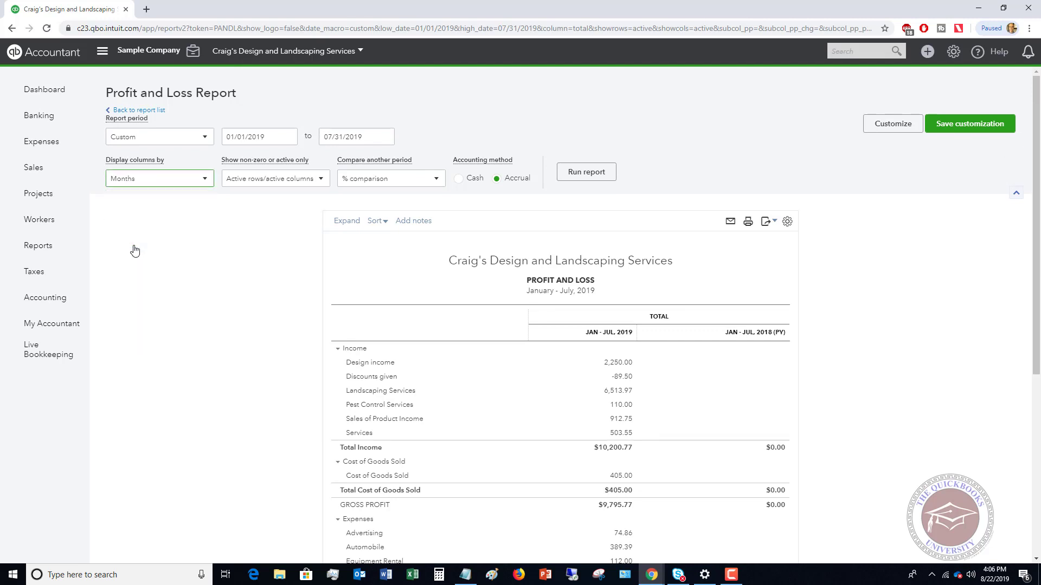
{"action": "left_click", "coordinate": [588, 172]}
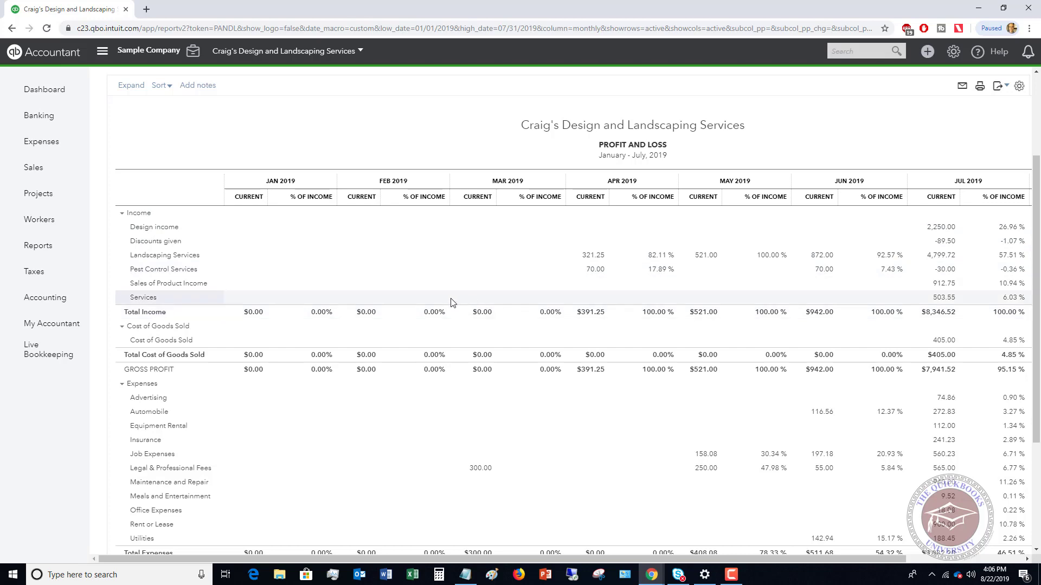
{"action": "scroll", "coordinate": [453, 302], "scroll_direction": "down", "scroll_amount": 3}
{"action": "scroll", "coordinate": [452, 302], "scroll_direction": "up", "scroll_amount": 5}
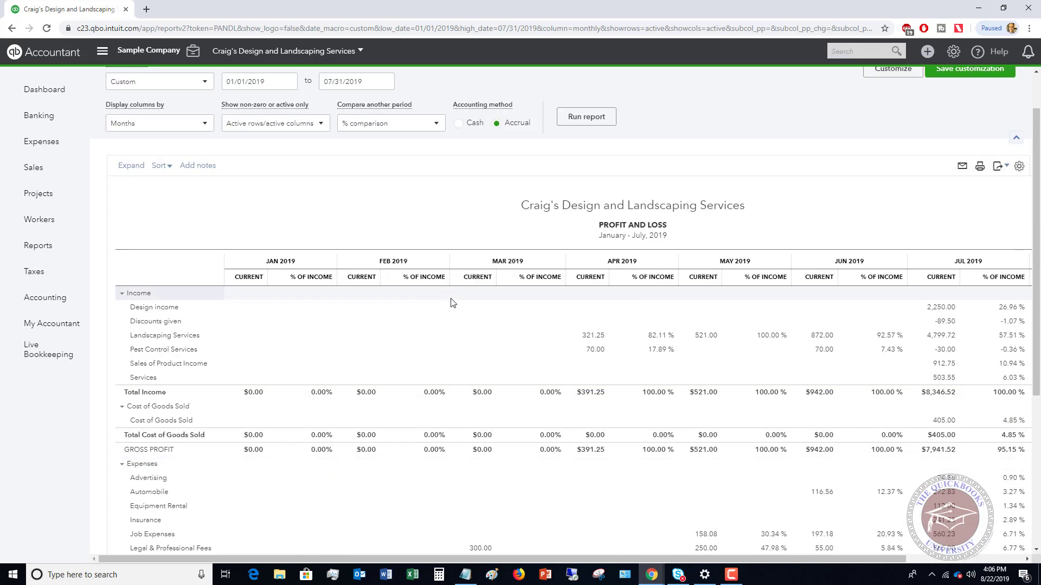
{"action": "scroll", "coordinate": [453, 302], "scroll_direction": "down", "scroll_amount": 3}
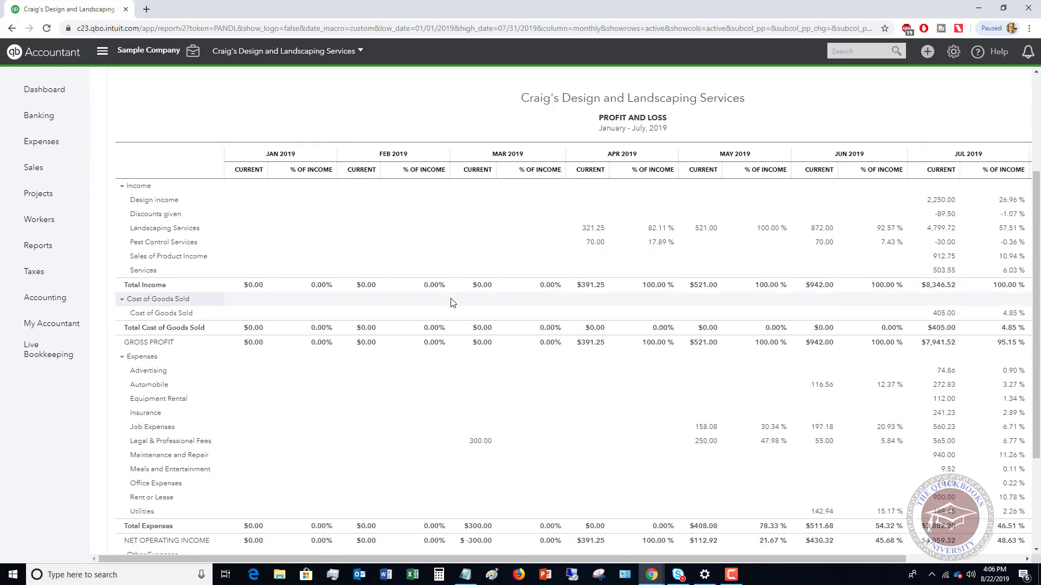
{"action": "scroll", "coordinate": [453, 303], "scroll_direction": "up", "scroll_amount": 1}
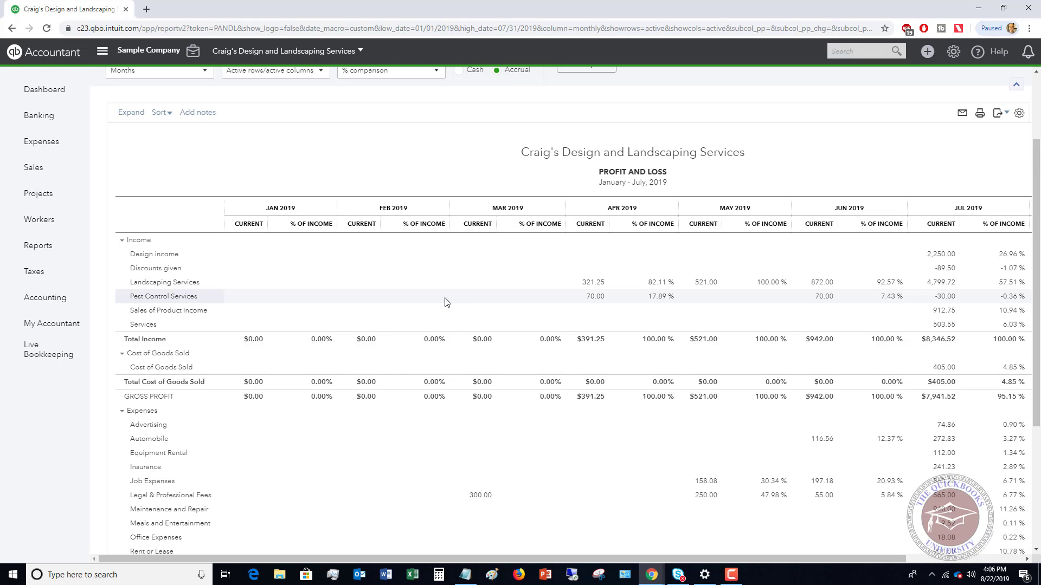
Step: Turn off % of Income, rerun, and review July 2019 net income of $1,393.32
{"action": "scroll", "coordinate": [443, 301], "scroll_direction": "up", "scroll_amount": 2}
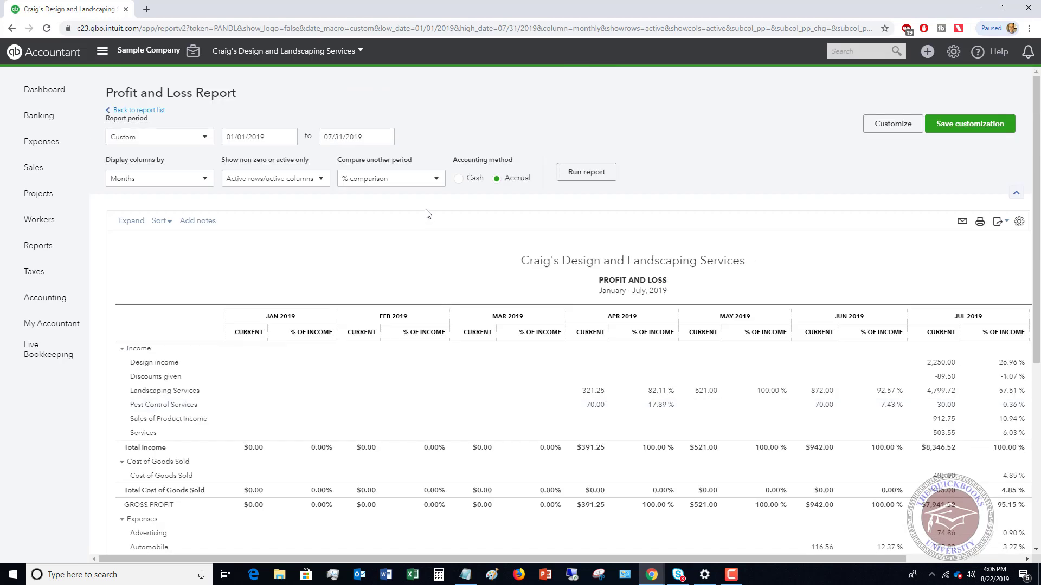
{"action": "left_click", "coordinate": [407, 185]}
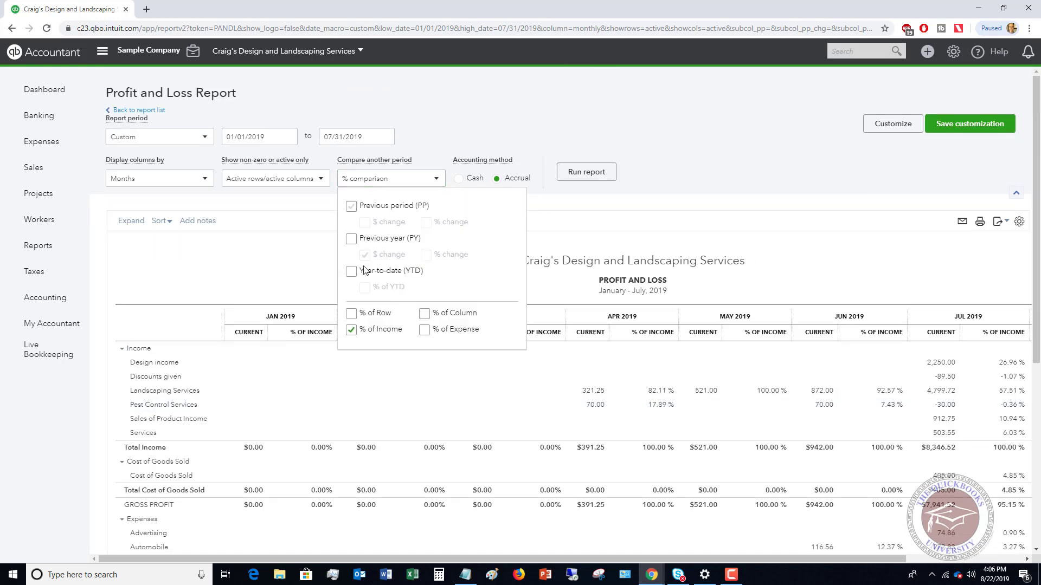
{"action": "left_click", "coordinate": [351, 330]}
{"action": "left_click", "coordinate": [581, 171]}
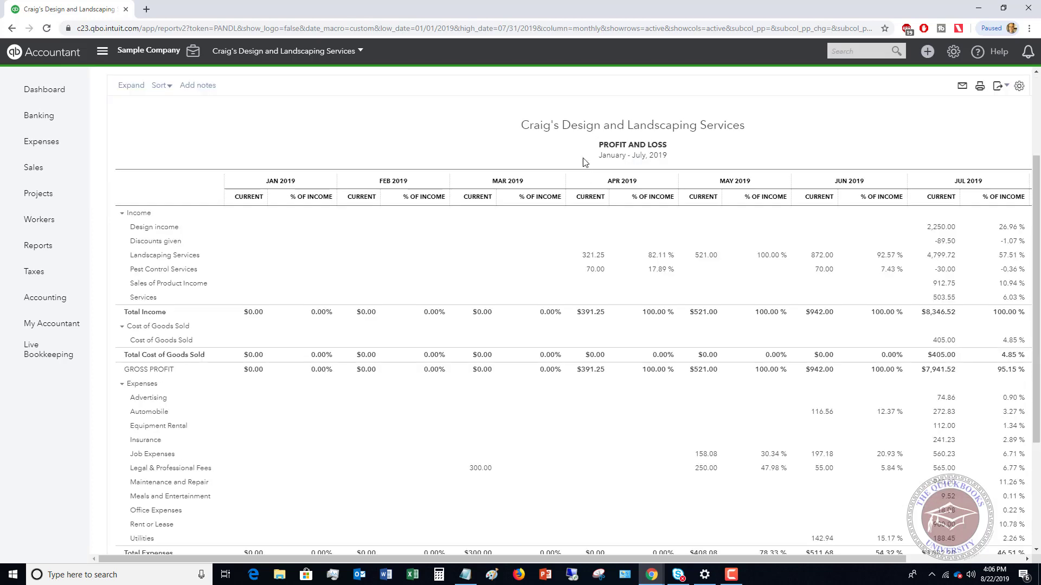
{"action": "scroll", "coordinate": [773, 246], "scroll_direction": "down", "scroll_amount": 3}
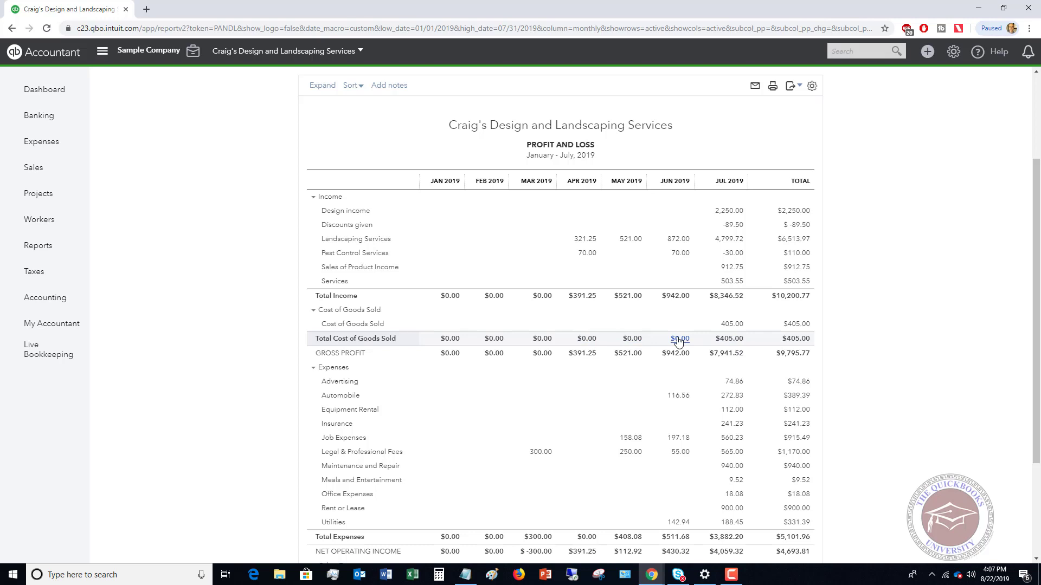
{"action": "scroll", "coordinate": [678, 340], "scroll_direction": "down", "scroll_amount": 3}
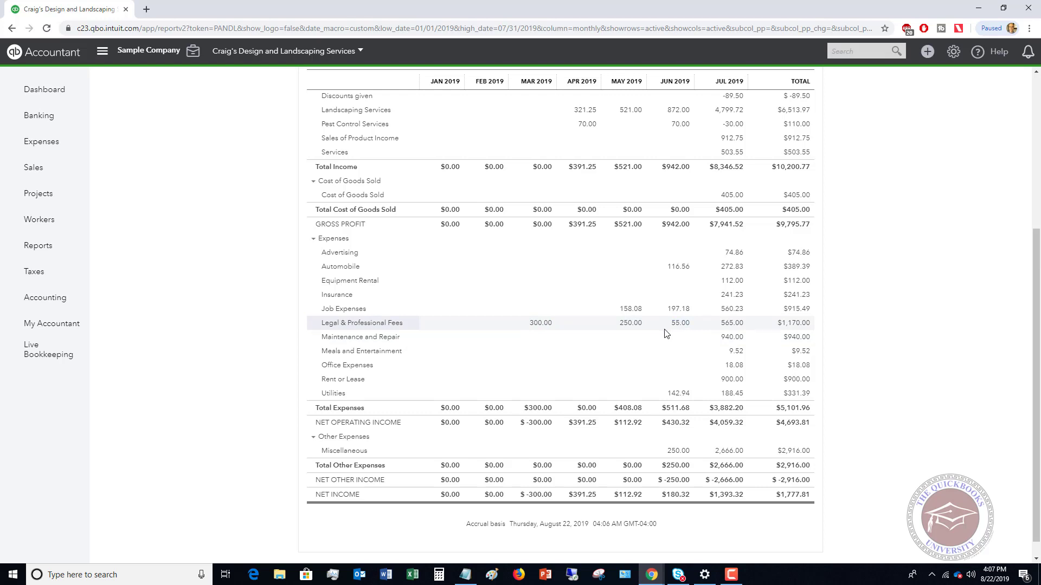
{"action": "left_click", "coordinate": [628, 324]}
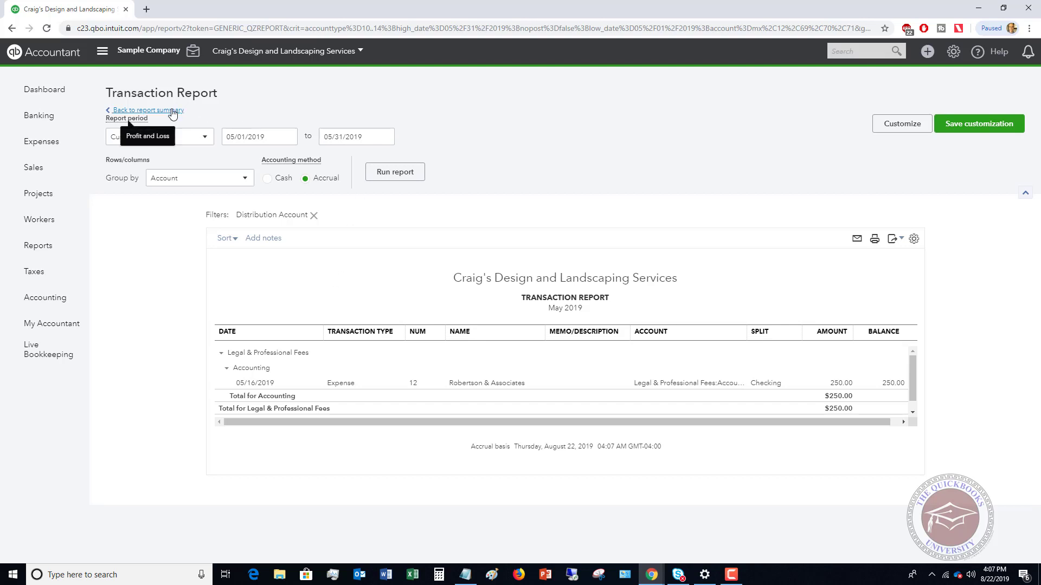
{"action": "left_click", "coordinate": [149, 110]}
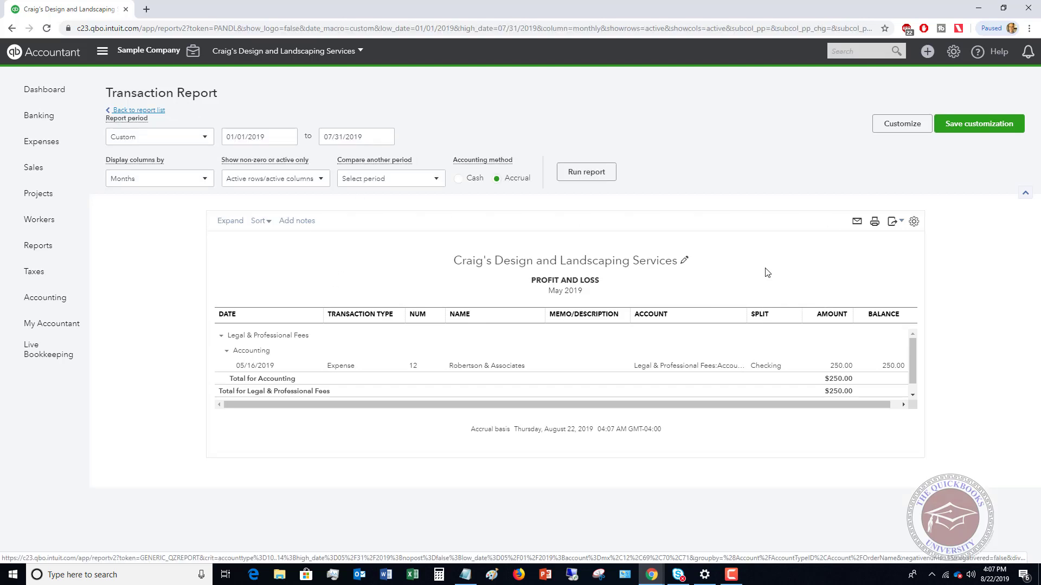
{"action": "scroll", "coordinate": [767, 272], "scroll_direction": "down", "scroll_amount": 10}
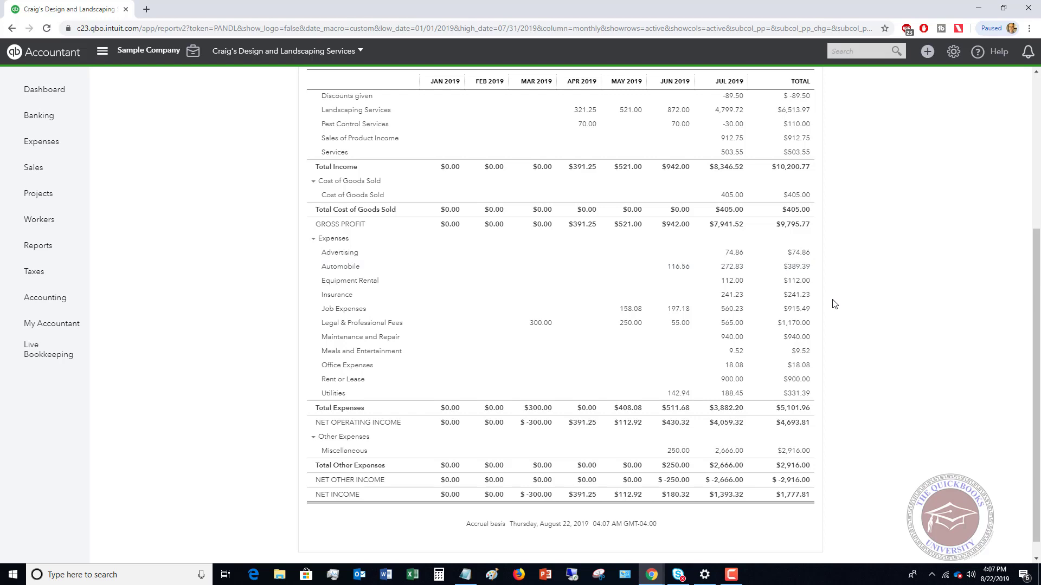
{"action": "scroll", "coordinate": [834, 301], "scroll_direction": "up", "scroll_amount": 5}
{"action": "scroll", "coordinate": [742, 253], "scroll_direction": "down", "scroll_amount": 4}
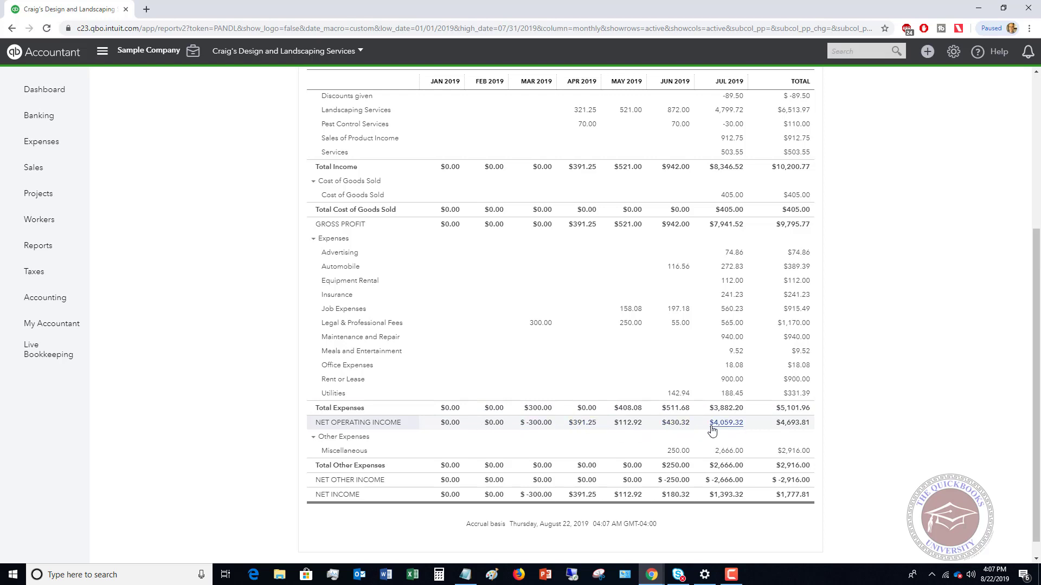
{"action": "scroll", "coordinate": [762, 394], "scroll_direction": "up", "scroll_amount": 4}
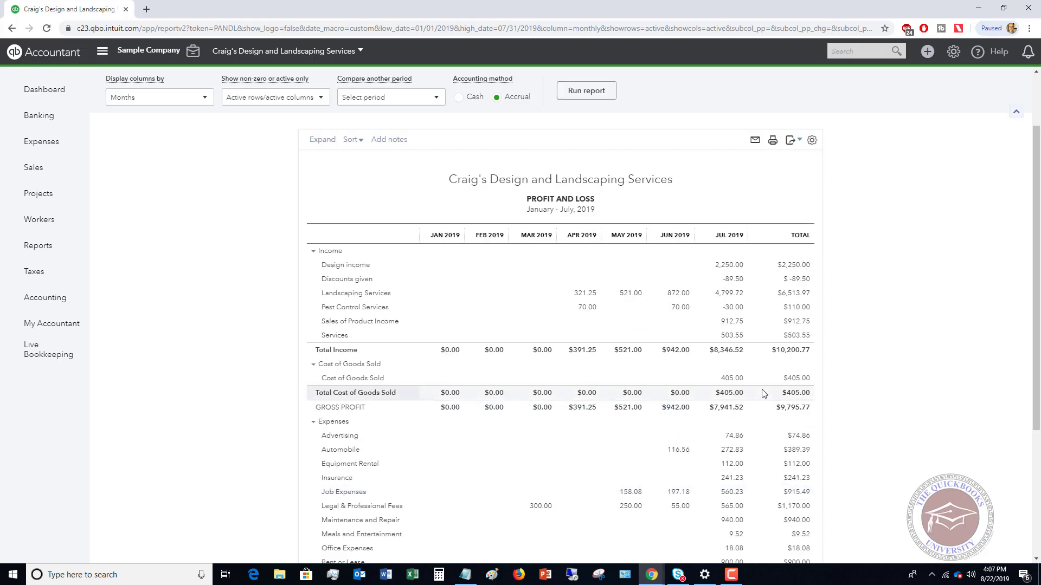
{"action": "scroll", "coordinate": [761, 393], "scroll_direction": "down", "scroll_amount": 4}
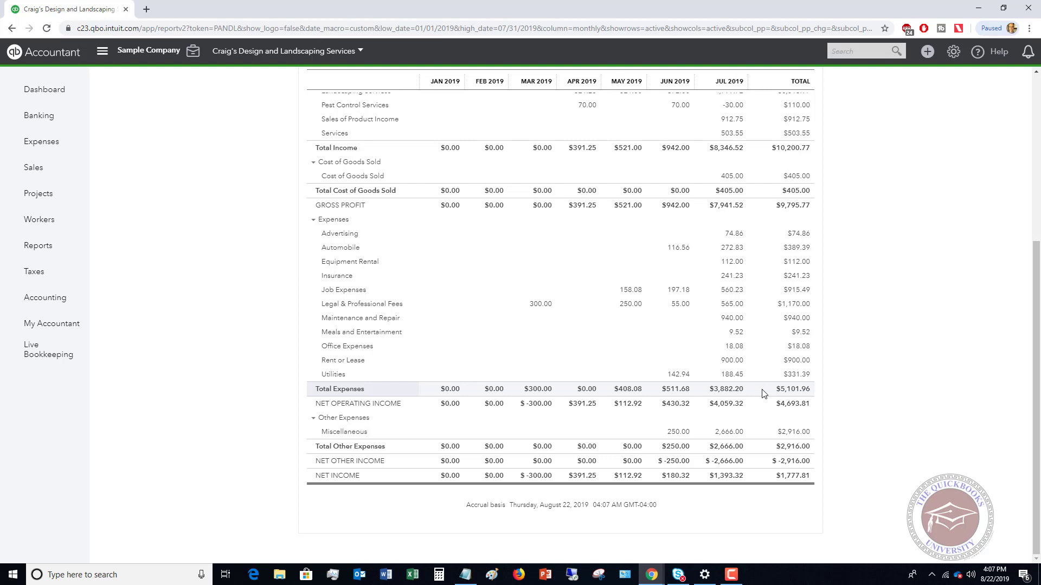
{"action": "scroll", "coordinate": [762, 393], "scroll_direction": "up", "scroll_amount": 2}
{"action": "scroll", "coordinate": [761, 394], "scroll_direction": "up", "scroll_amount": 2}
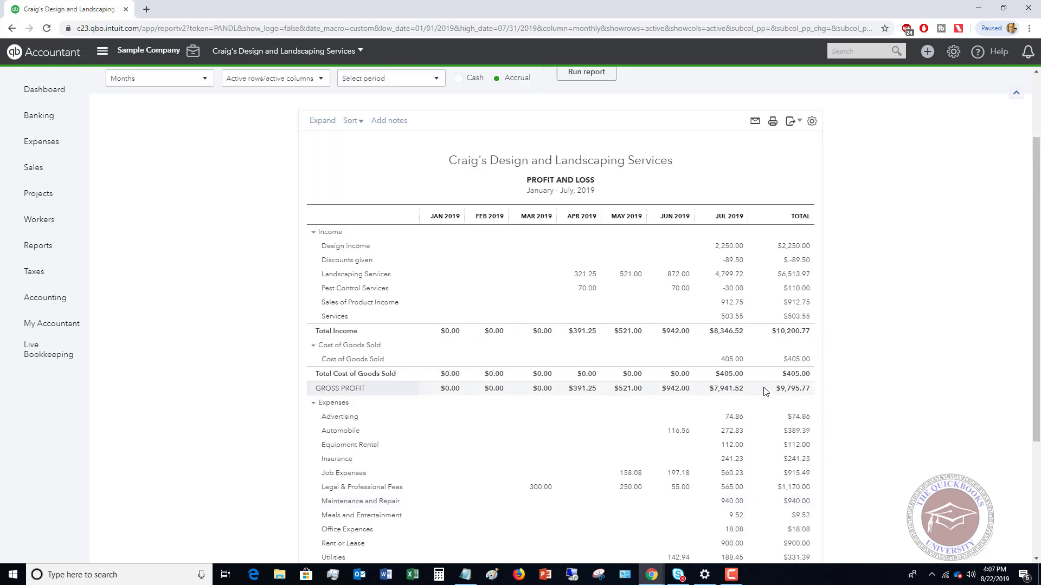
{"action": "scroll", "coordinate": [764, 391], "scroll_direction": "up", "scroll_amount": 2}
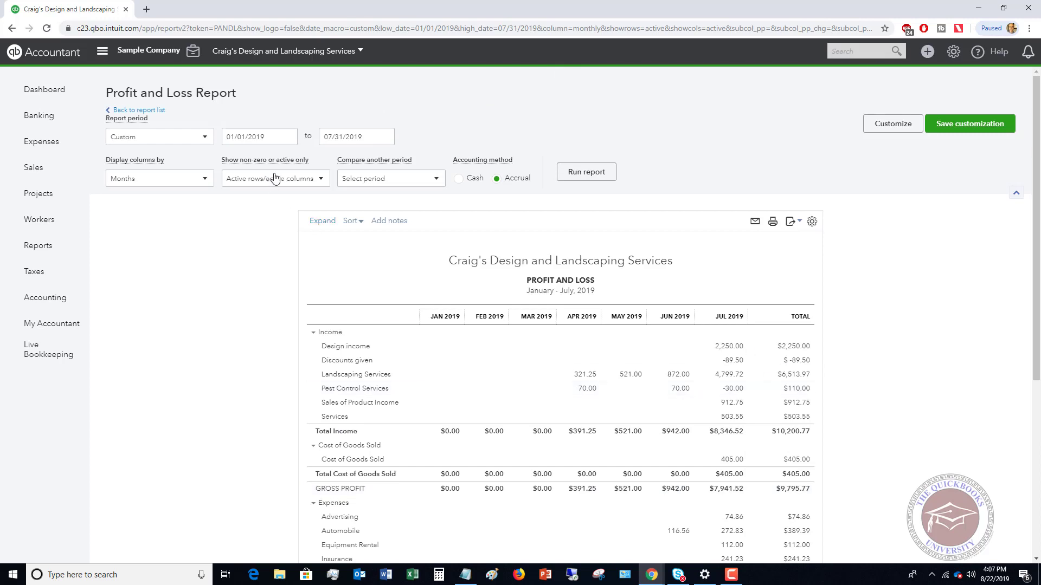
Step: Turn on % of Income, rerun, and review June 2019 net income of $180.32 (19.14%)
{"action": "left_click", "coordinate": [407, 181]}
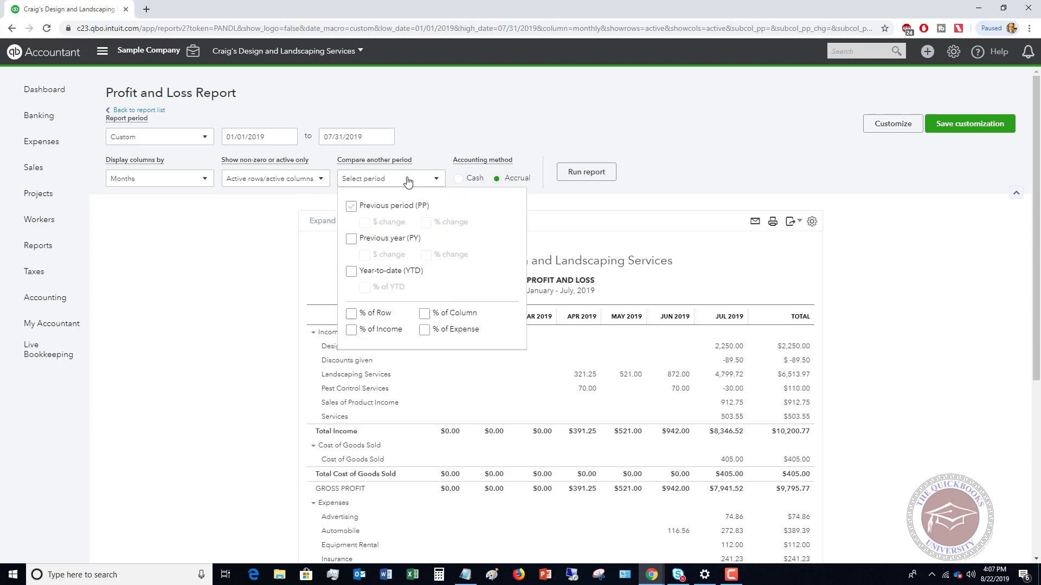
{"action": "left_click", "coordinate": [350, 331]}
{"action": "left_click", "coordinate": [586, 172]}
{"action": "scroll", "coordinate": [787, 228], "scroll_direction": "down", "scroll_amount": 3}
{"action": "scroll", "coordinate": [797, 233], "scroll_direction": "up", "scroll_amount": 2}
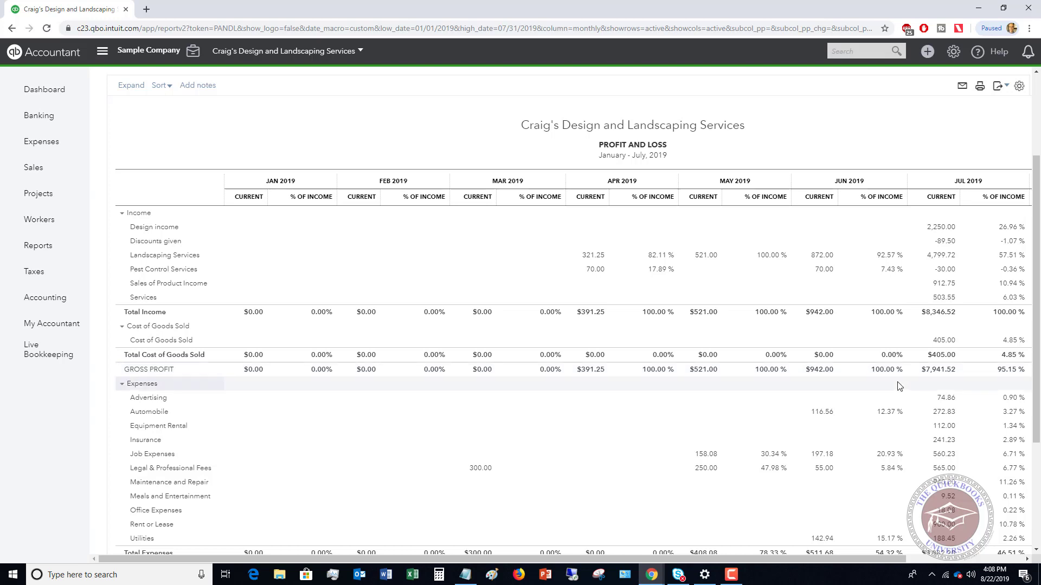
{"action": "scroll", "coordinate": [897, 386], "scroll_direction": "down", "scroll_amount": 3}
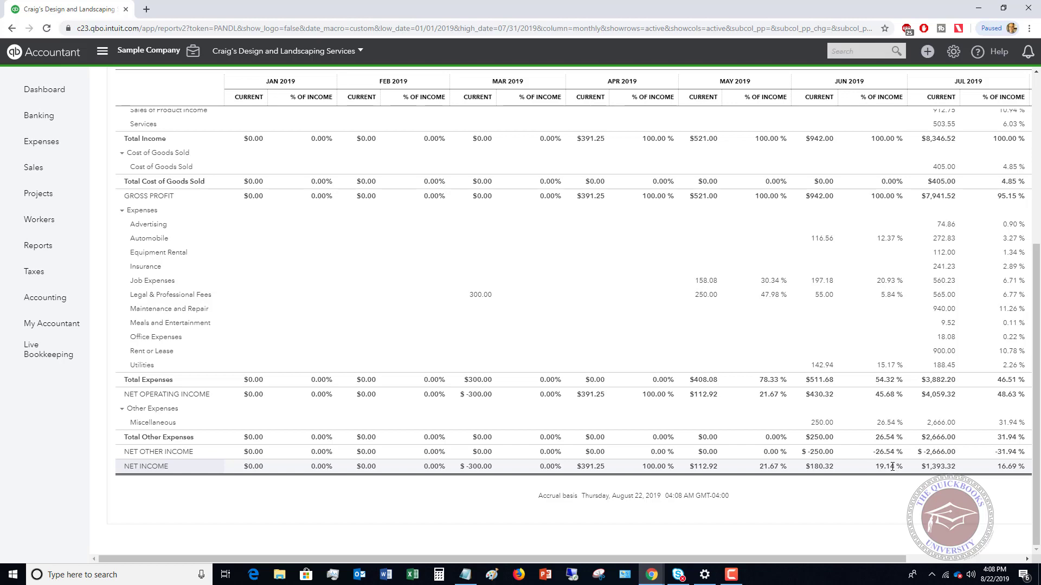
{"action": "scroll", "coordinate": [892, 467], "scroll_direction": "up", "scroll_amount": 5}
{"action": "scroll", "coordinate": [893, 470], "scroll_direction": "up", "scroll_amount": 1}
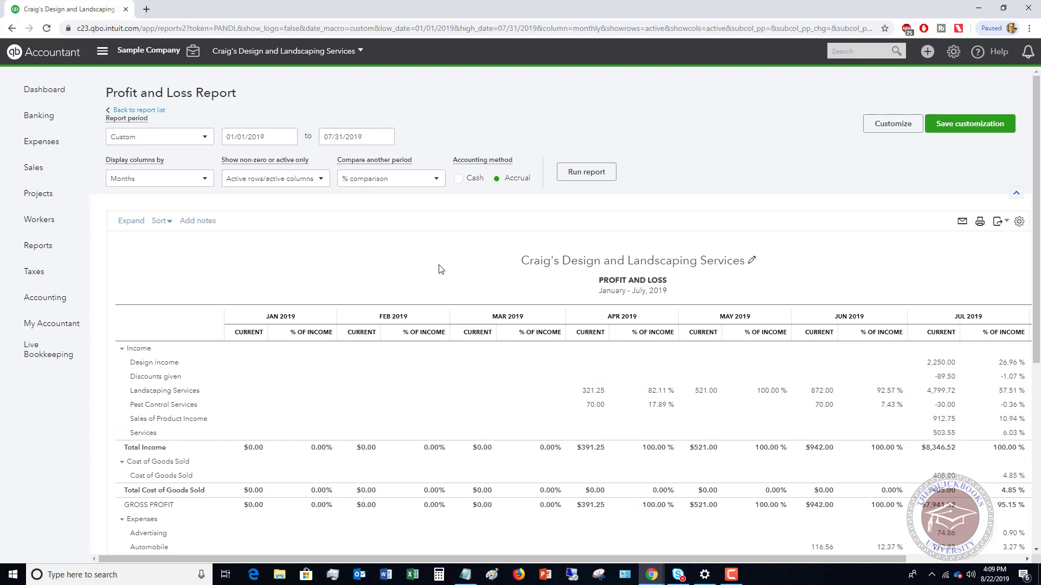
Step: Set Display columns by to Total Only and rerun, showing net income $1,777.81 (17.43%)
{"action": "left_click", "coordinate": [164, 181]}
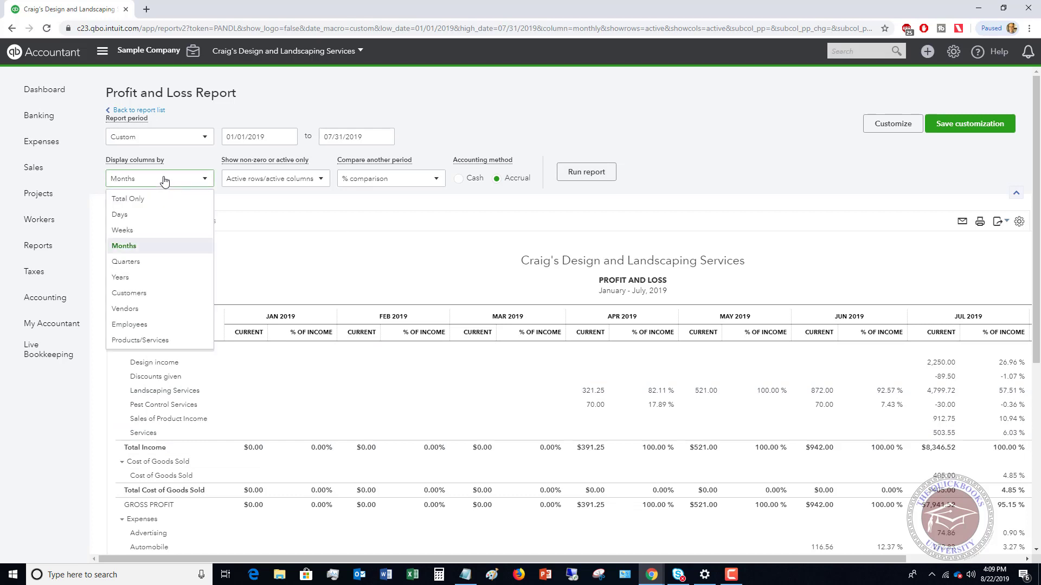
{"action": "left_click", "coordinate": [138, 198]}
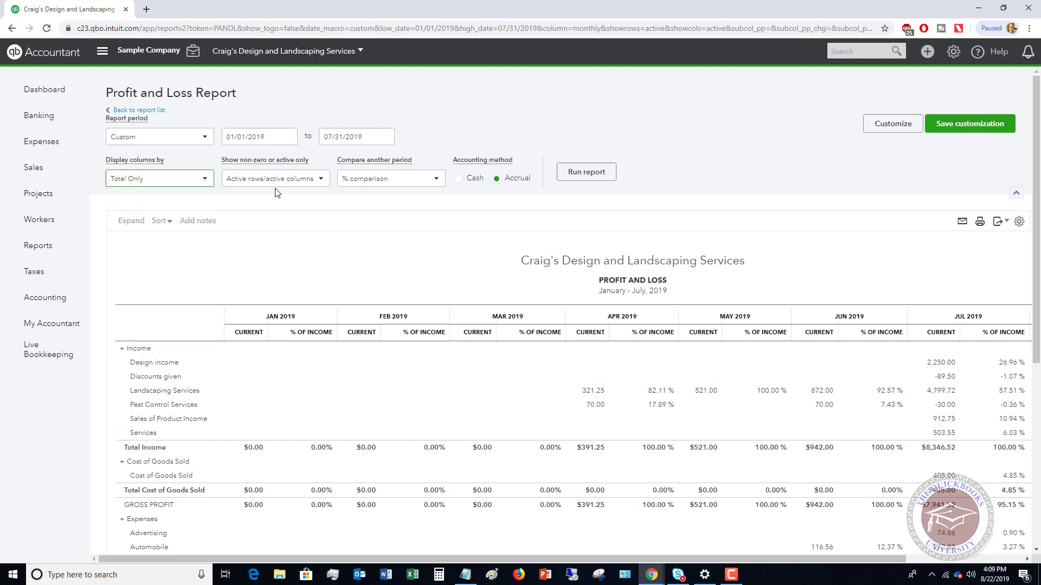
{"action": "left_click", "coordinate": [578, 181]}
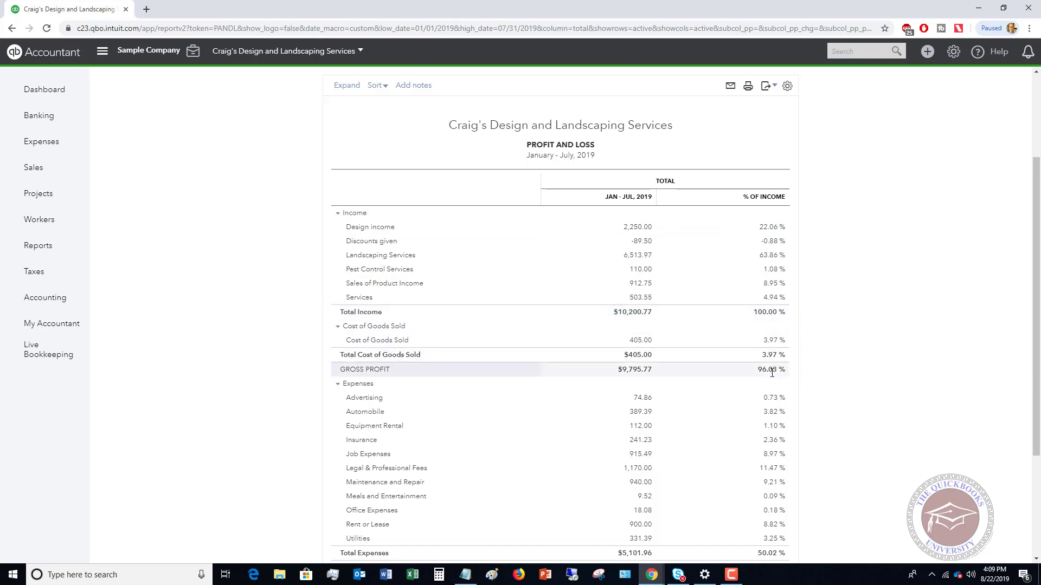
{"action": "scroll", "coordinate": [813, 358], "scroll_direction": "down", "scroll_amount": 3}
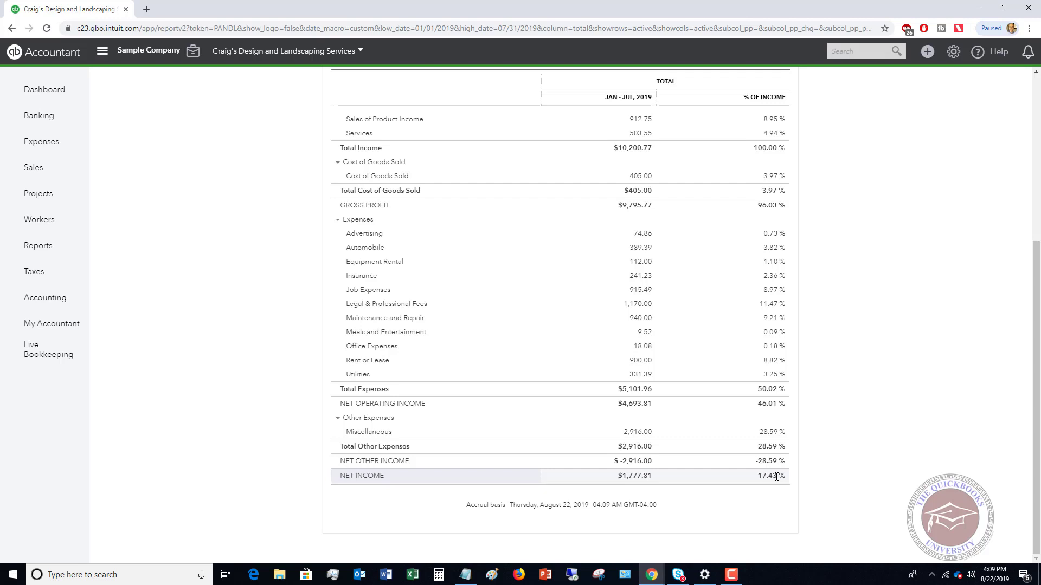
{"action": "scroll", "coordinate": [776, 477], "scroll_direction": "up", "scroll_amount": 5}
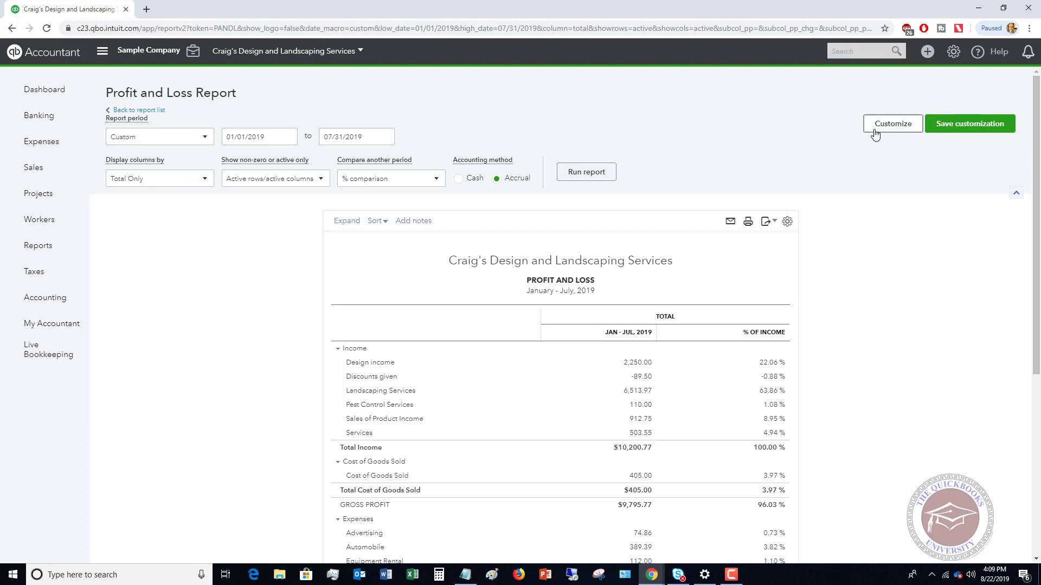
Step: In Customize, show amounts Without cents and negative numbers in red
{"action": "left_click", "coordinate": [893, 126]}
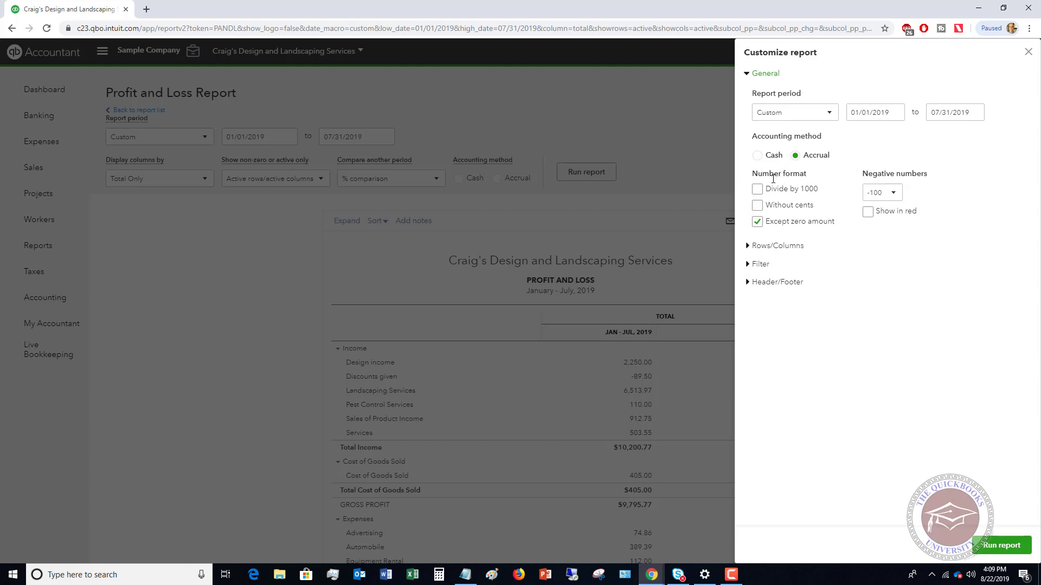
{"action": "left_click", "coordinate": [757, 206]}
{"action": "left_click", "coordinate": [868, 212]}
Step: Review the Rows/Columns, Filter and Header/Footer settings, then run the customized report
{"action": "left_click", "coordinate": [747, 248]}
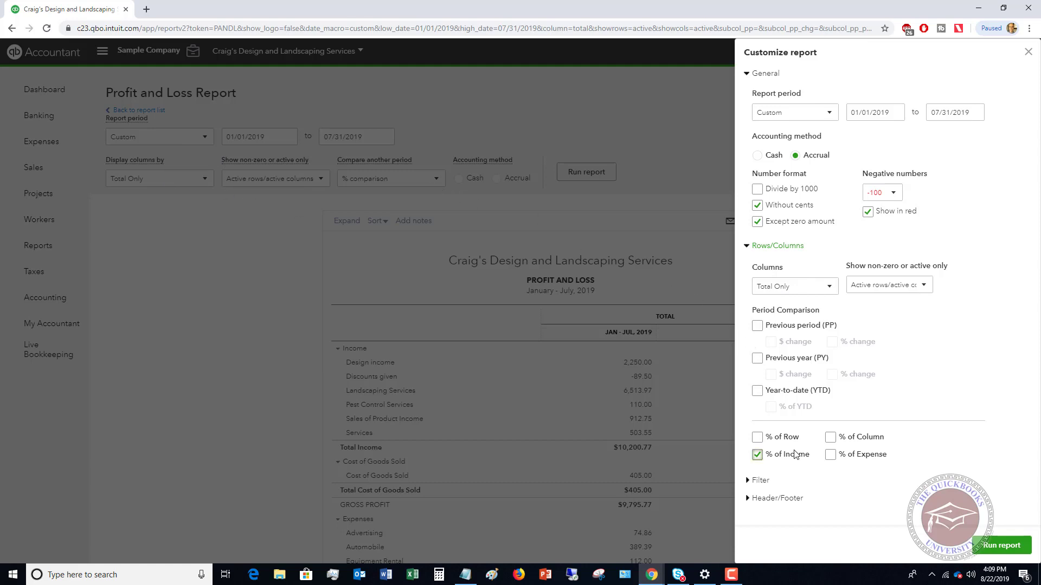
{"action": "left_click", "coordinate": [748, 480]}
{"action": "scroll", "coordinate": [852, 451], "scroll_direction": "down", "scroll_amount": 3}
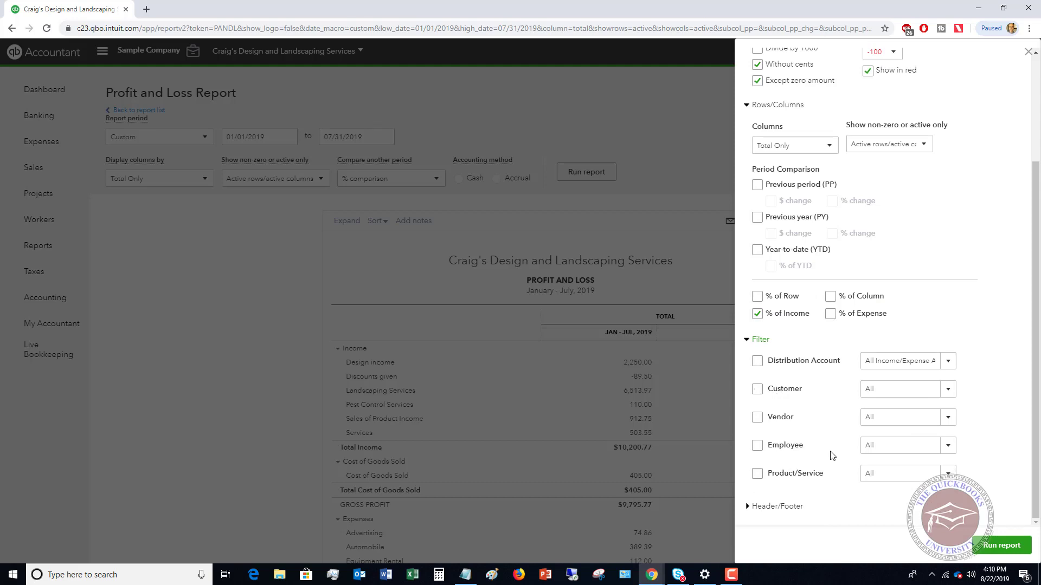
{"action": "left_click", "coordinate": [754, 511]}
{"action": "scroll", "coordinate": [873, 410], "scroll_direction": "down", "scroll_amount": 1}
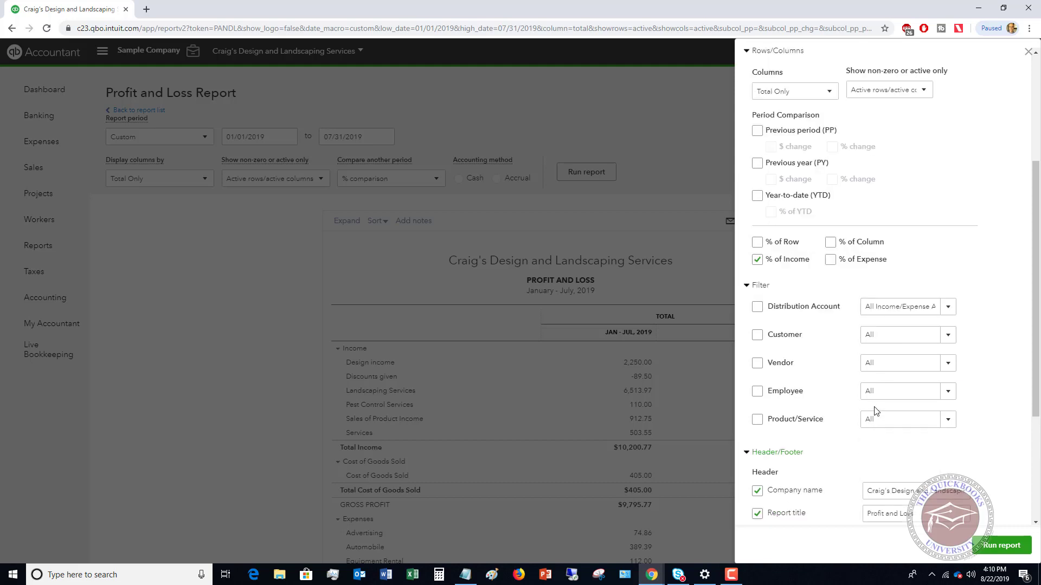
{"action": "scroll", "coordinate": [873, 410], "scroll_direction": "down", "scroll_amount": 3}
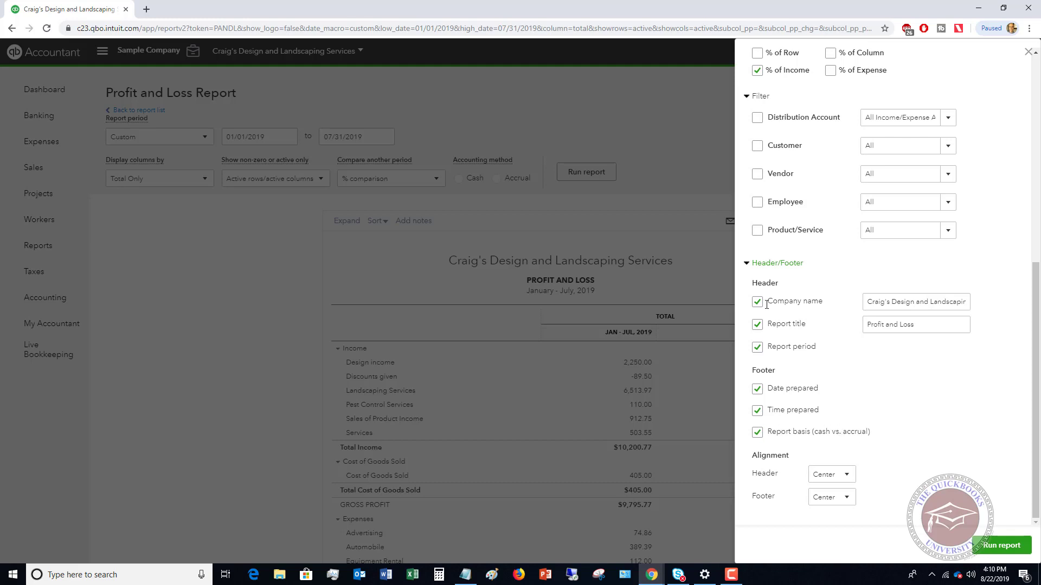
{"action": "scroll", "coordinate": [836, 367], "scroll_direction": "up", "scroll_amount": 5}
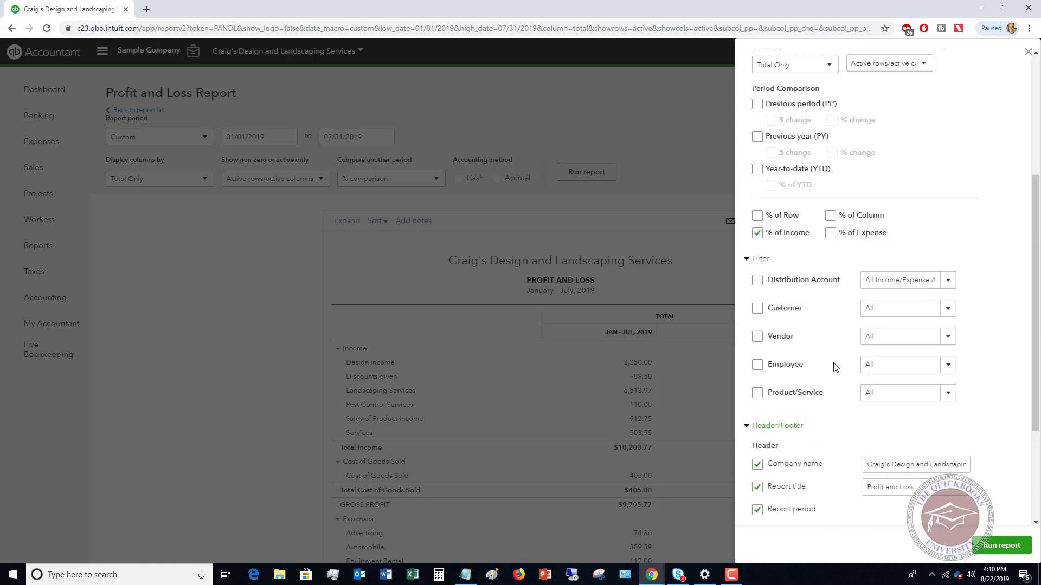
{"action": "scroll", "coordinate": [835, 367], "scroll_direction": "up", "scroll_amount": 2}
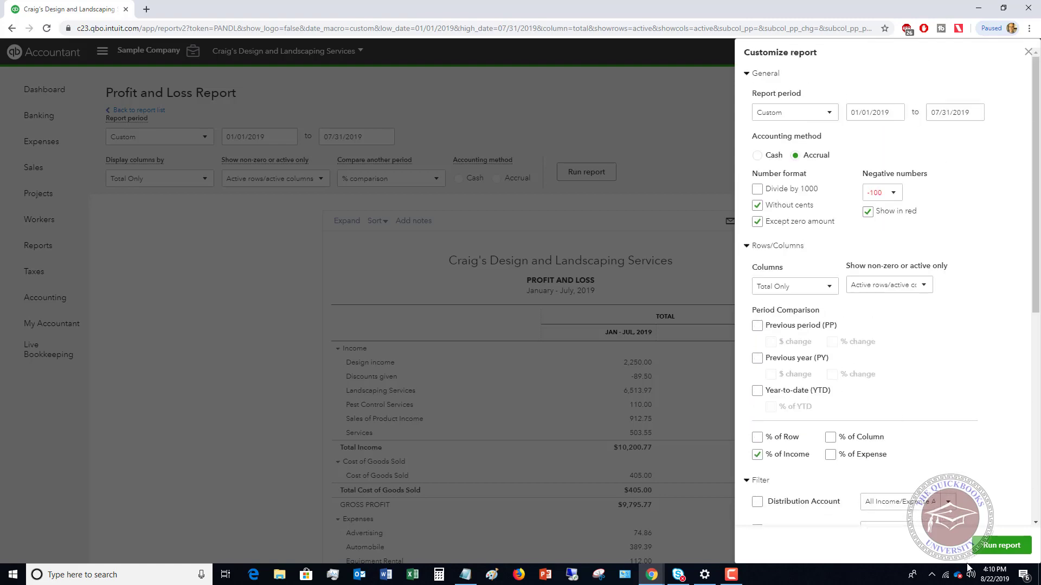
{"action": "left_click", "coordinate": [1000, 547]}
{"action": "scroll", "coordinate": [690, 238], "scroll_direction": "down", "scroll_amount": 2}
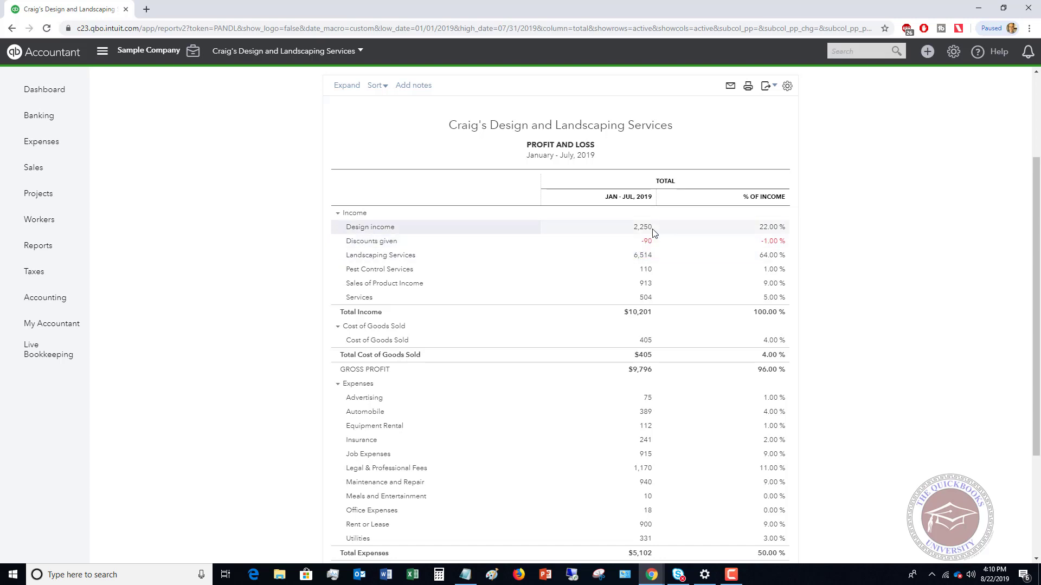
{"action": "scroll", "coordinate": [652, 244], "scroll_direction": "down", "scroll_amount": 3}
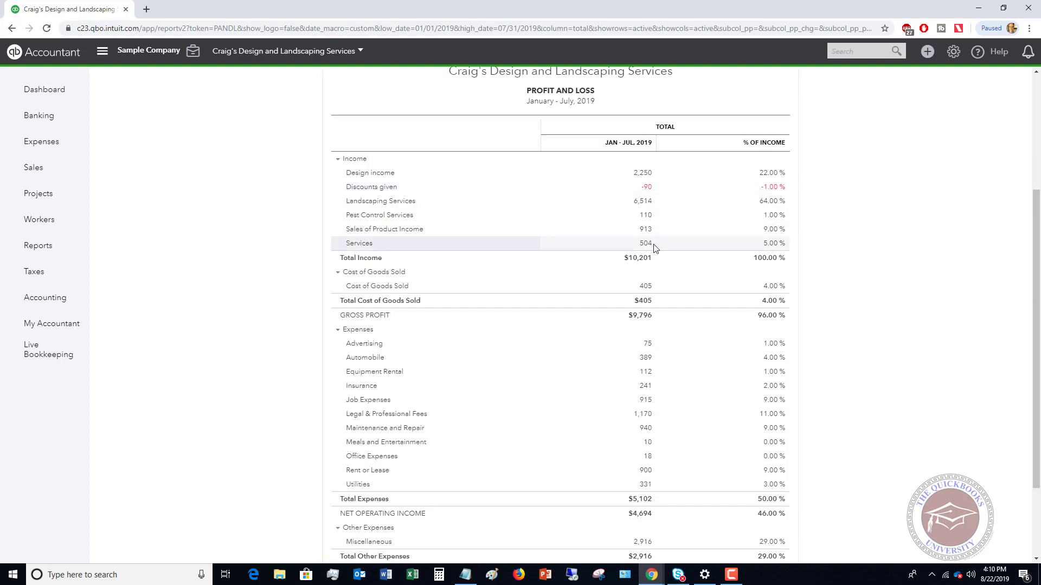
{"action": "scroll", "coordinate": [662, 448], "scroll_direction": "up", "scroll_amount": 5}
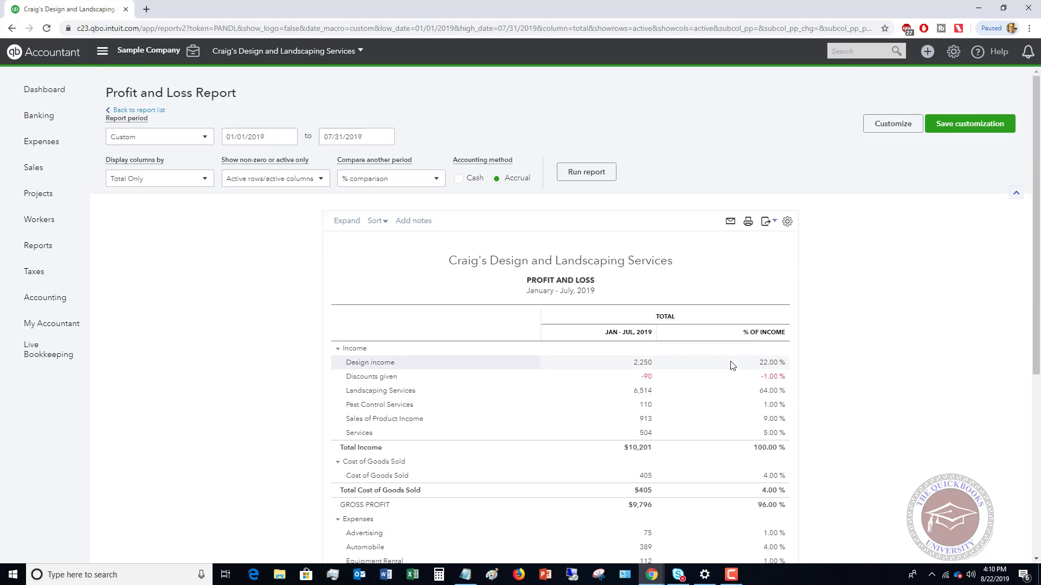